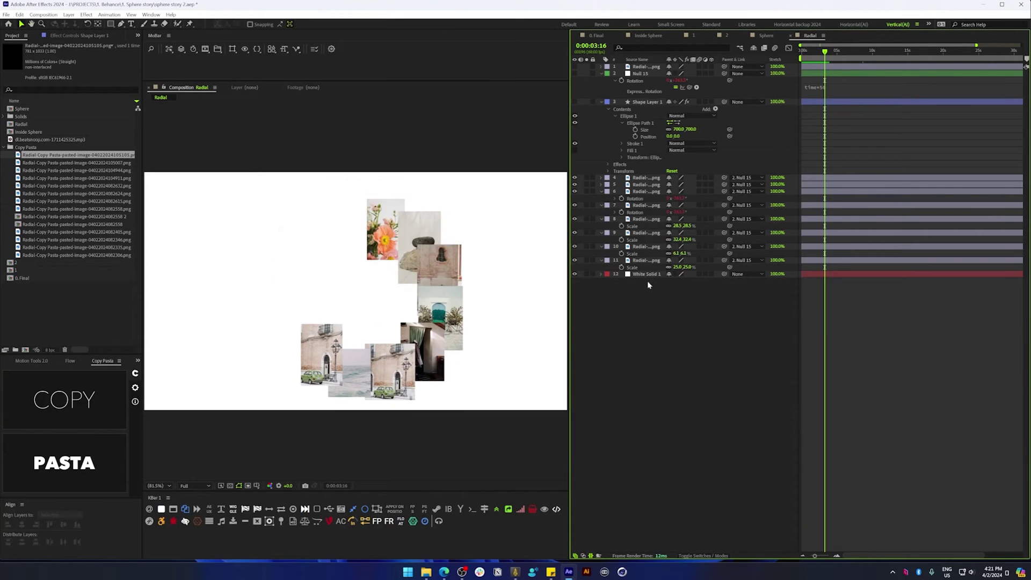
Duplicate the flower image layer repeatedly to fill the open section of the image ring
click(648, 260)
key(ctrl+d)
key(ctrl+d)
key(ctrl+d)
key(ctrl+d)
Replace the first two flower copies with the cherry blossom image and the turquoise door image ending in 105007.png
click(348, 232)
key(ctrl+alt+/)
click(315, 251)
click(76, 162)
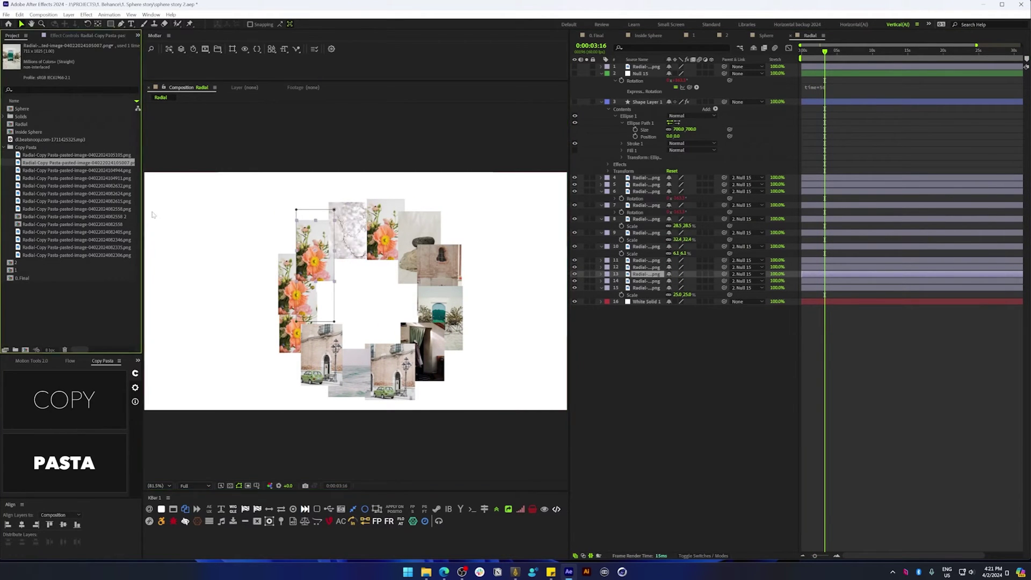
key(ctrl+alt+/)
Replace the remaining two flower copies with the turquoise car image and the image of the person in orange trousers
click(293, 290)
click(77, 170)
key(ctrl+alt+/)
click(290, 336)
click(76, 178)
click(77, 186)
key(ctrl+alt+/)
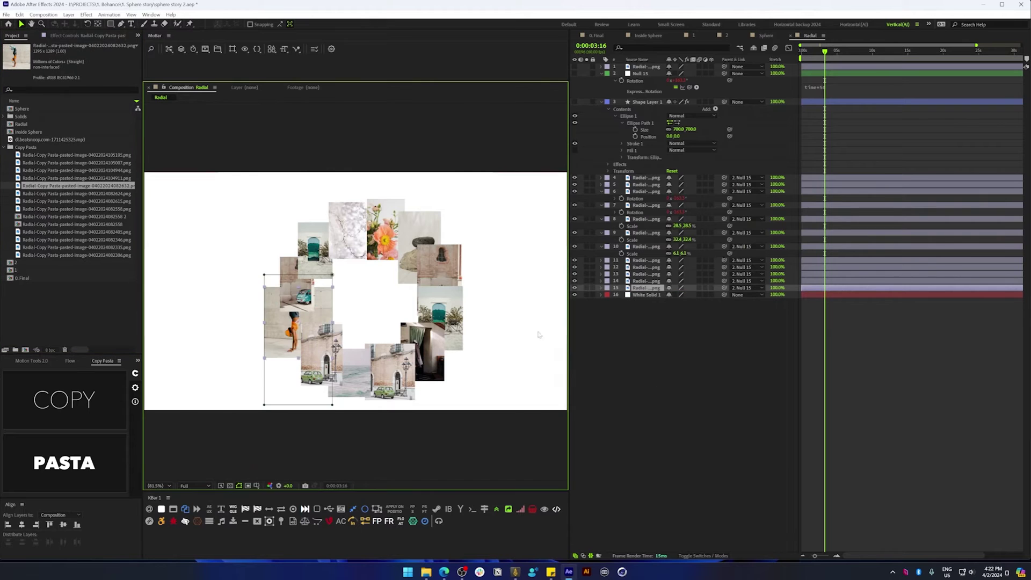
click(675, 369)
key(space)
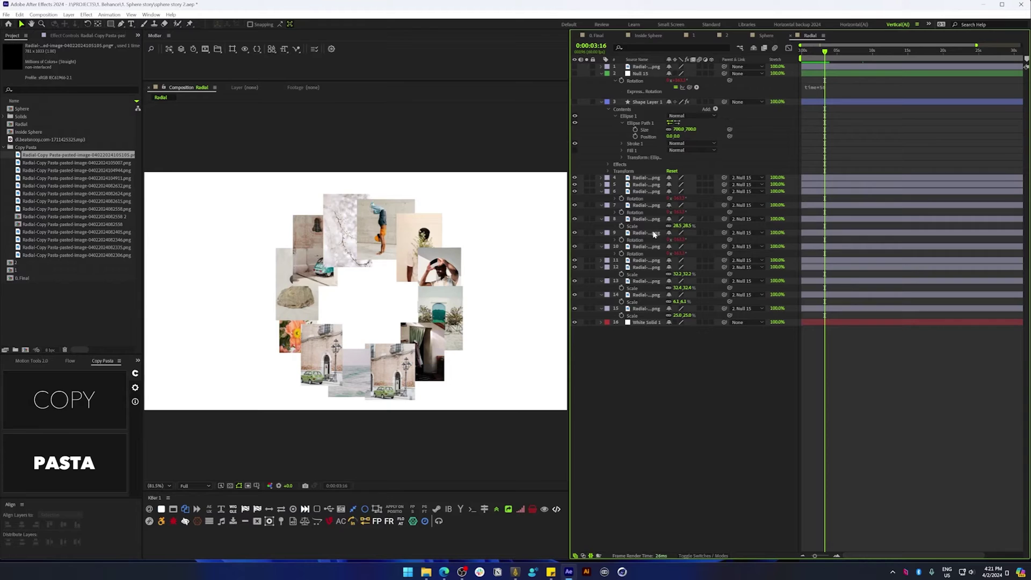
Make four duplicates of the flower image layer so they continue around the circle
click(654, 234)
key(Delete)
click(647, 262)
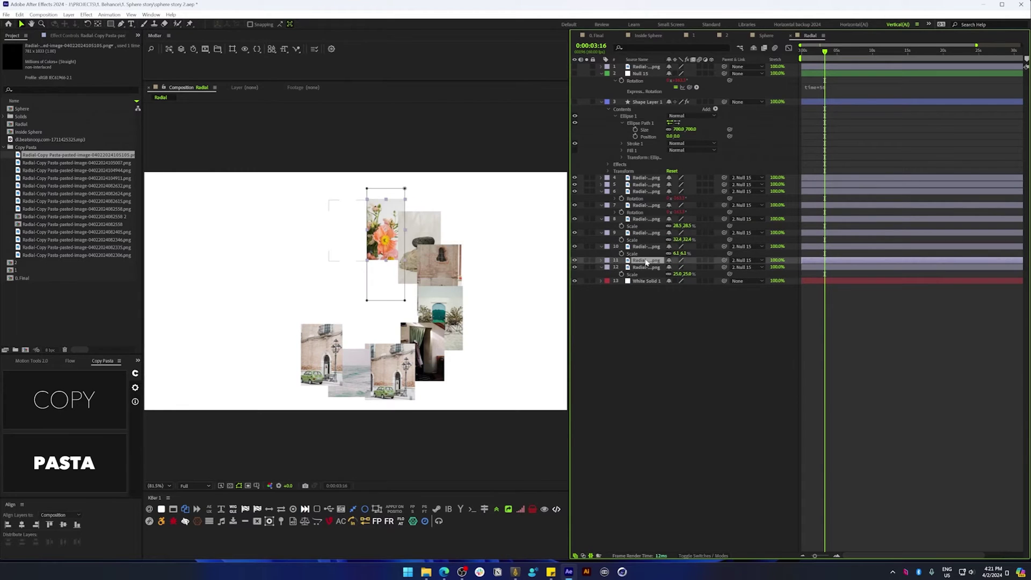
key(ctrl+d)
key(ctrl+d)
key(ctrl+d)
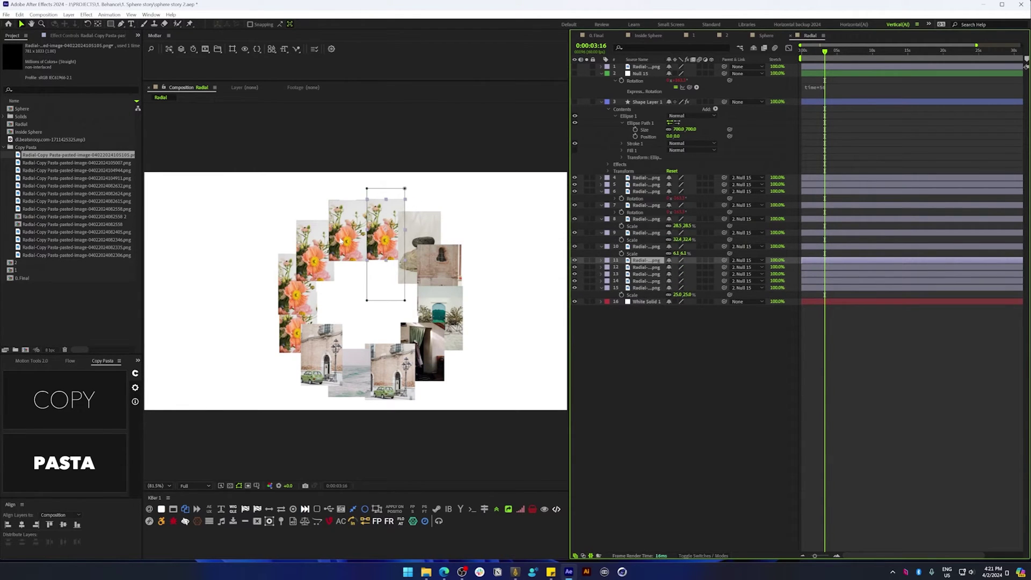
Swap the flower duplicates in order for the cherry blossom image, the image ending in 105007.png and the one ending in 104944.png
click(341, 240)
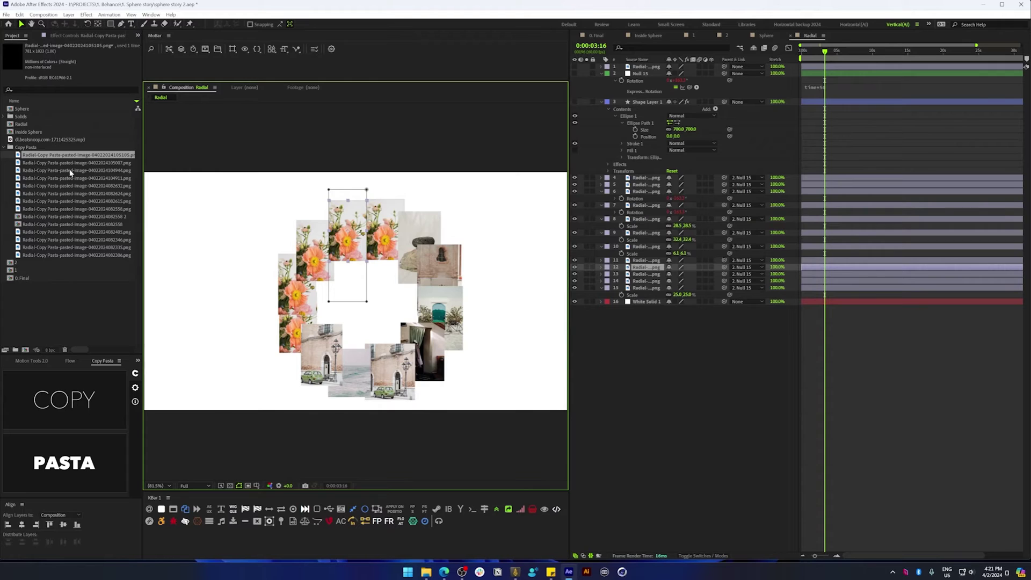
key(ctrl+alt+slash)
key(ctrl+Down)
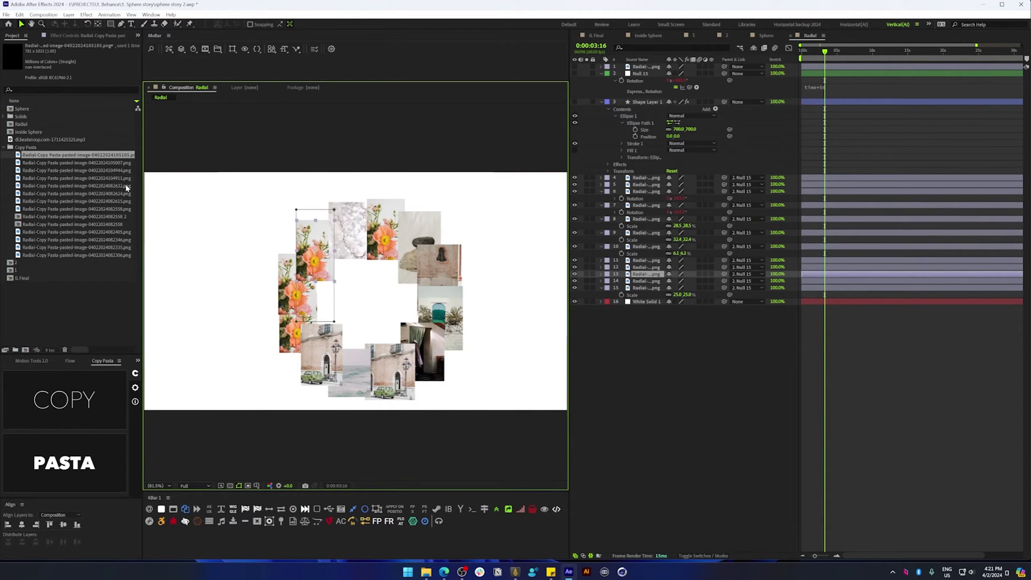
click(107, 163)
key(ctrl+alt+slash)
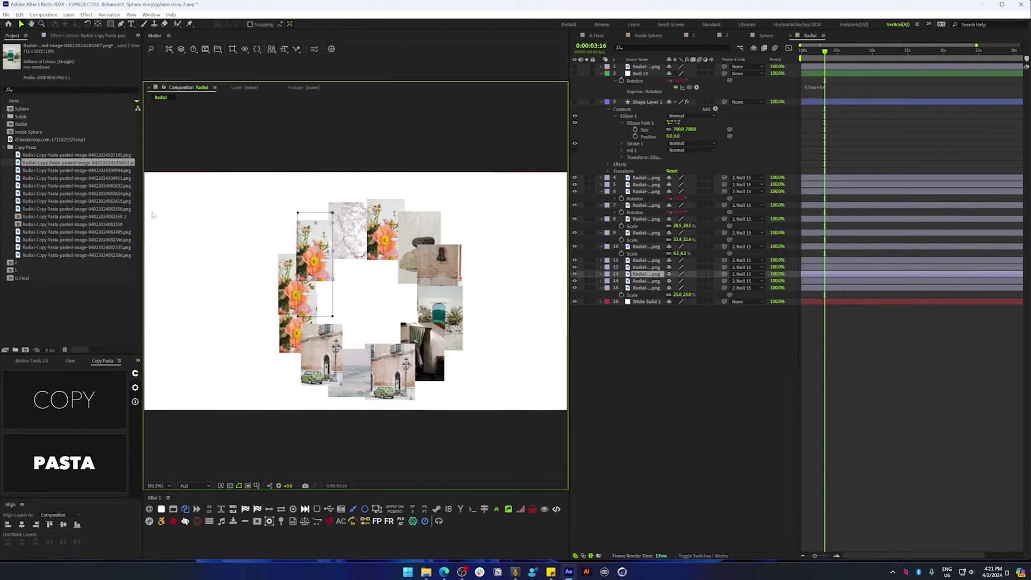
key(ctrl+Down)
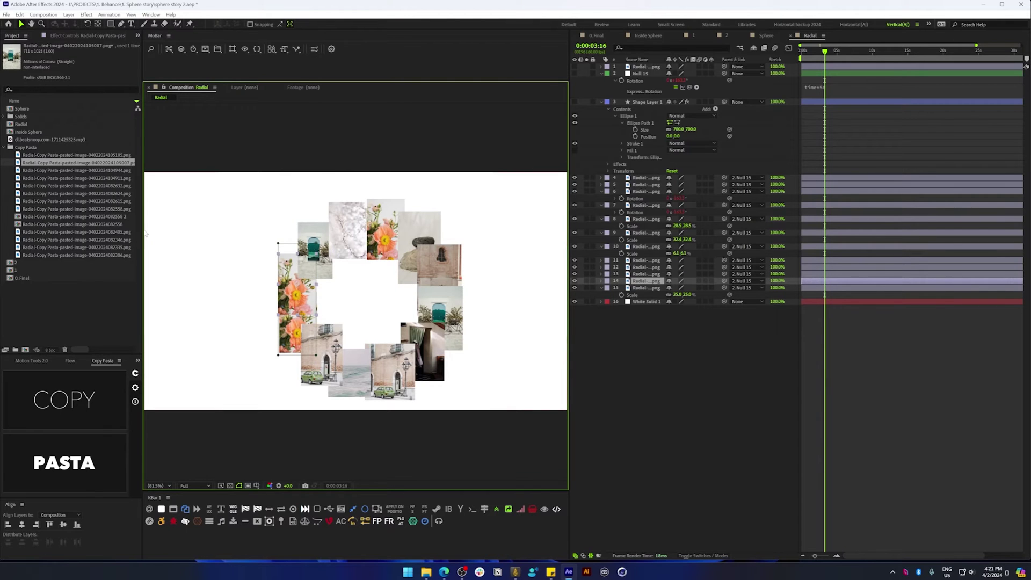
click(68, 170)
key(ctrl+alt+slash)
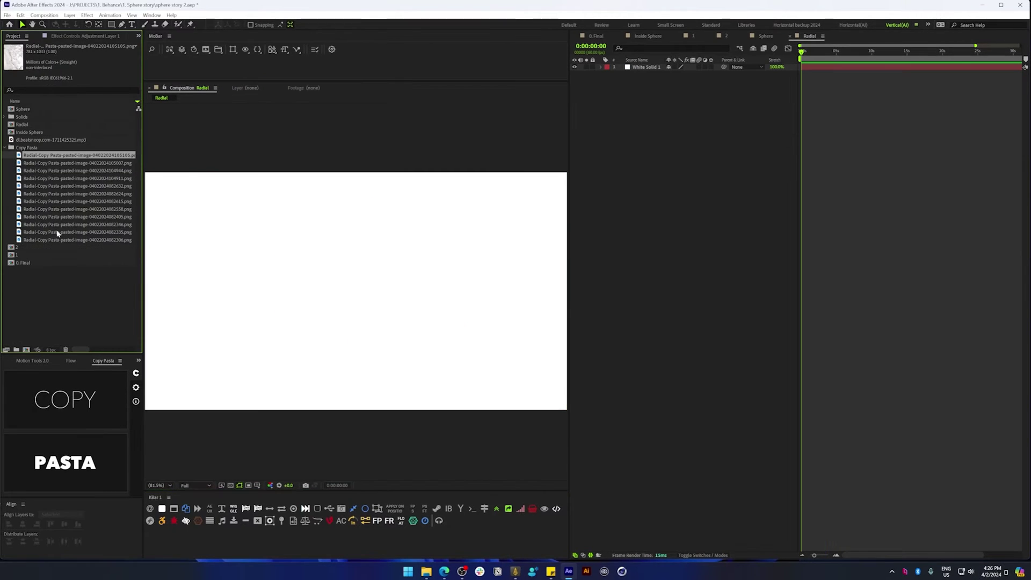
Add all Copy Pasta folder images to the Radial composition and delete every image layer except the person holding flowers
shift+click(56, 240)
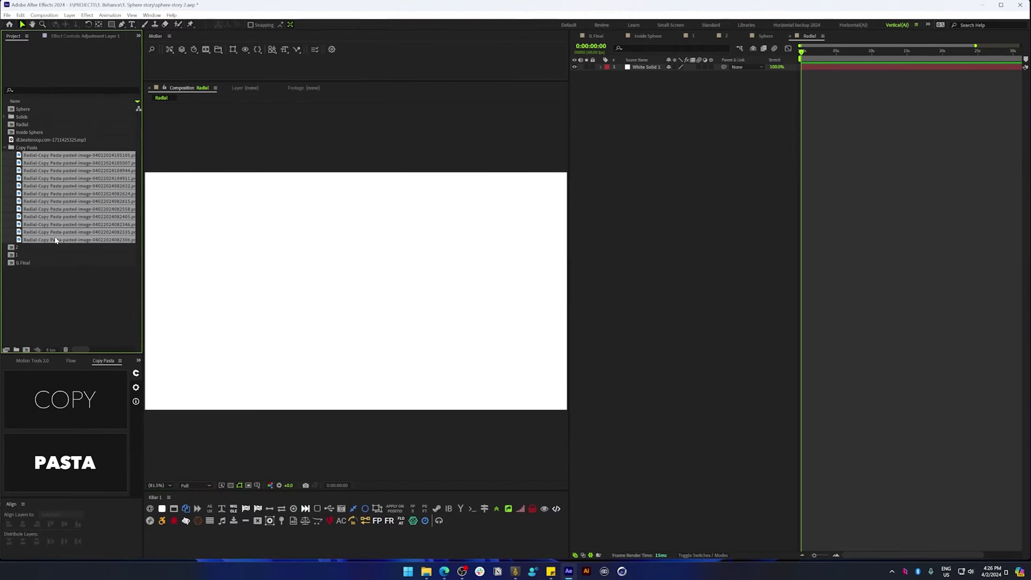
click(632, 217)
drag(83, 194, 342, 238)
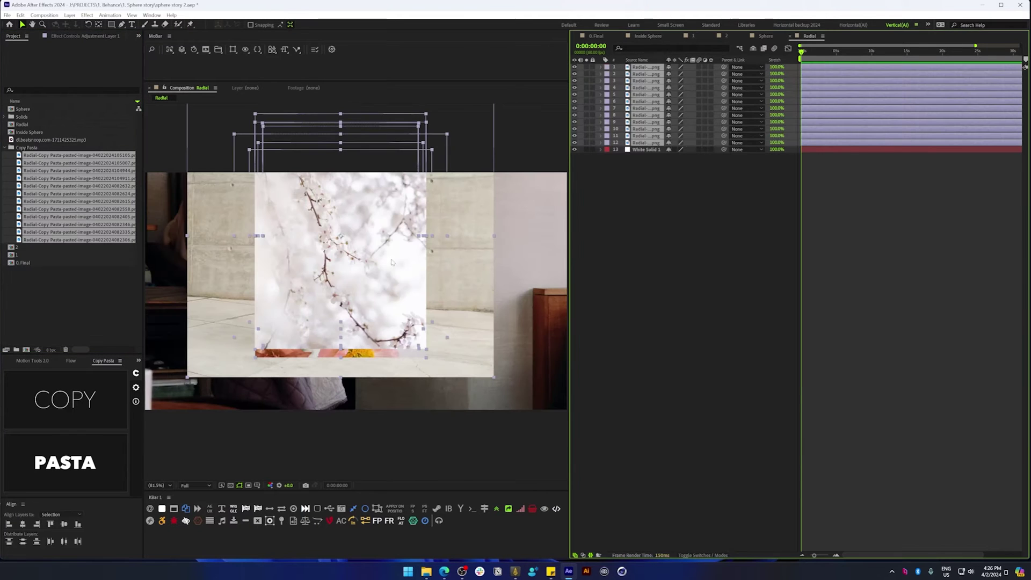
drag(380, 267, 347, 343)
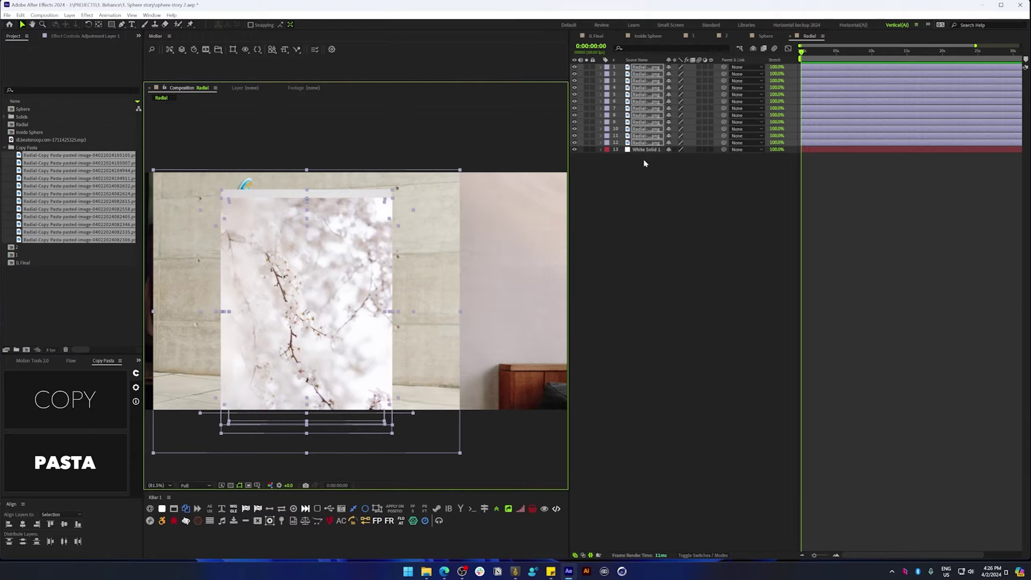
ctrl+click(650, 144)
key(Delete)
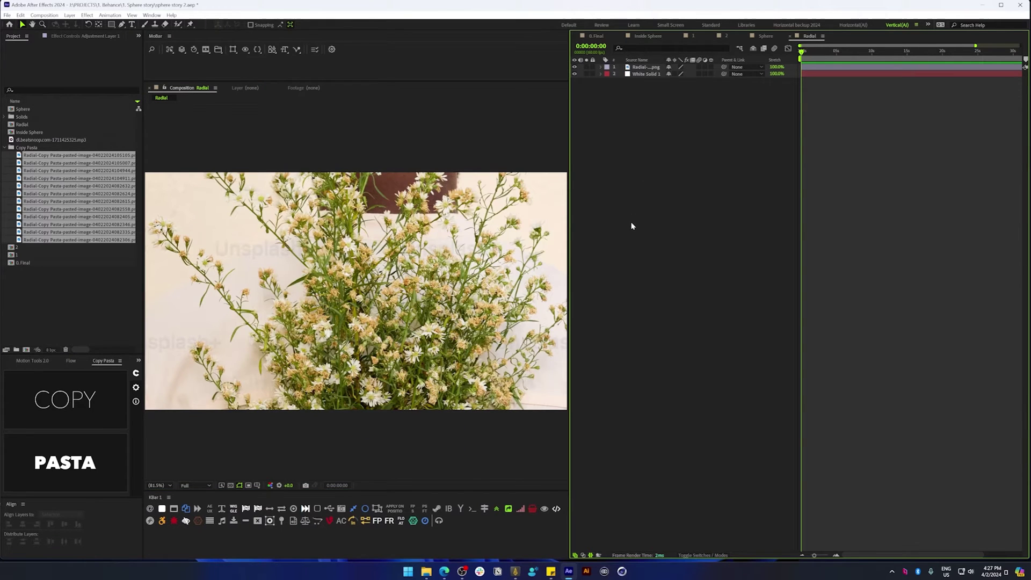
Scale the remaining image layer down to 10% and center it in the composition
click(441, 245)
key(s)
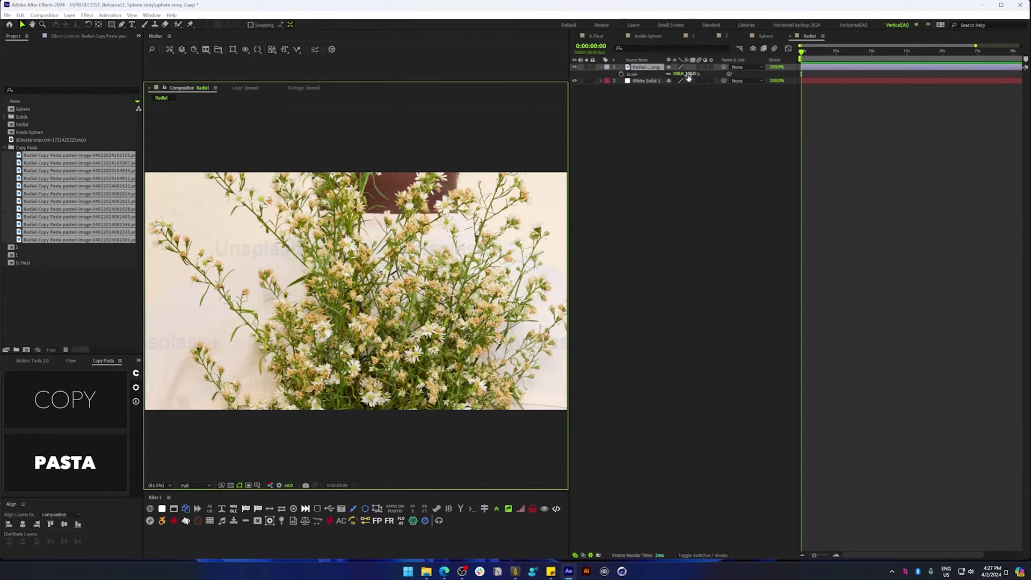
drag(688, 76, 656, 84)
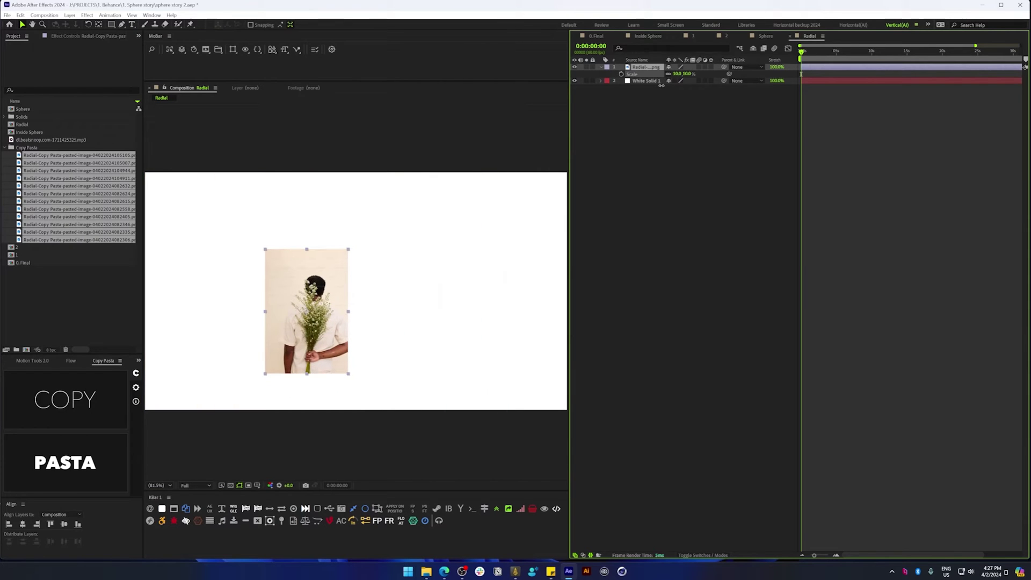
key(ctrl+Home)
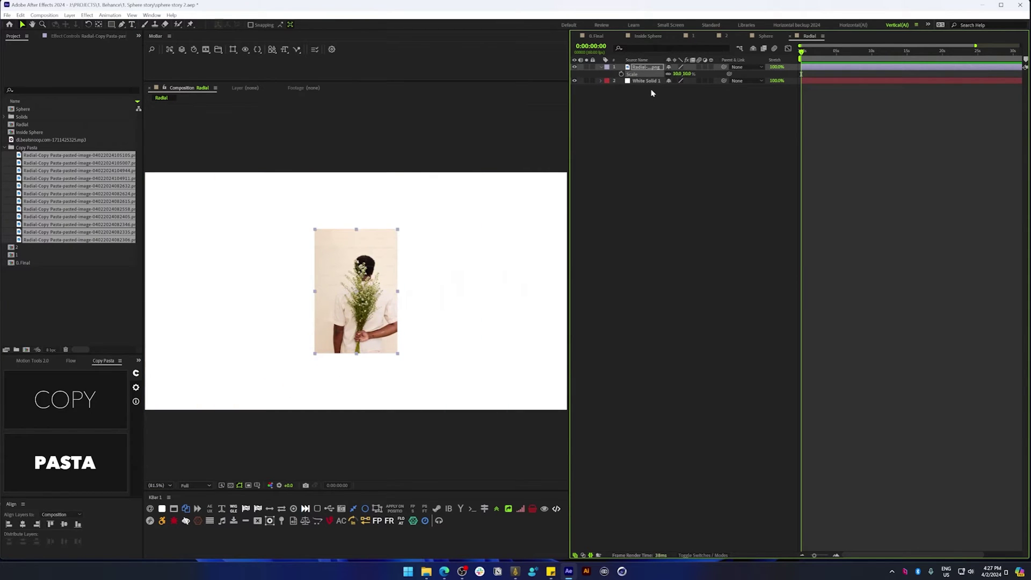
click(640, 129)
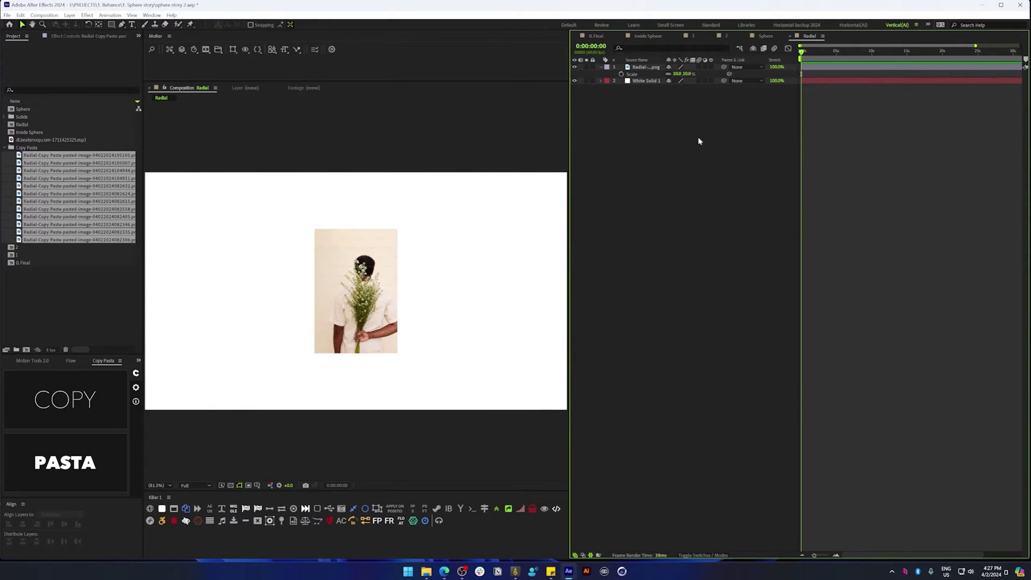
Create a null object above the image layer and rename it Controller
click(647, 68)
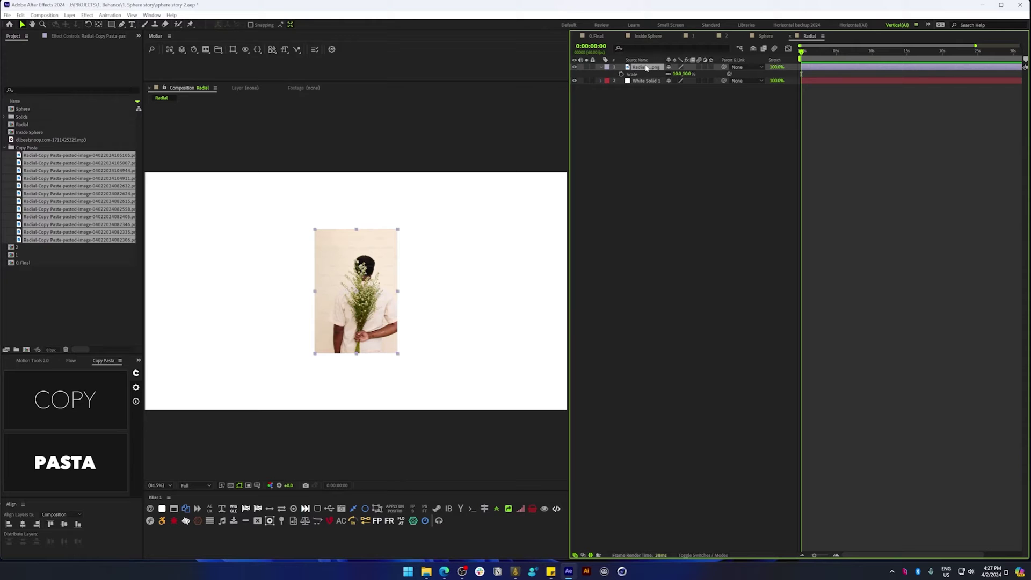
key(ctrl+alt+shift+y)
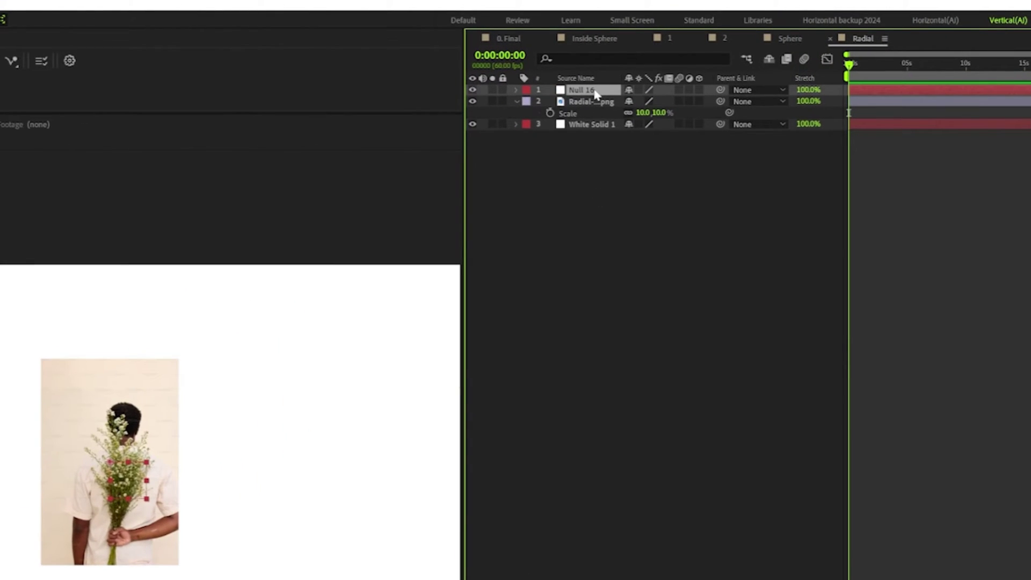
key(Return)
text(Controller)
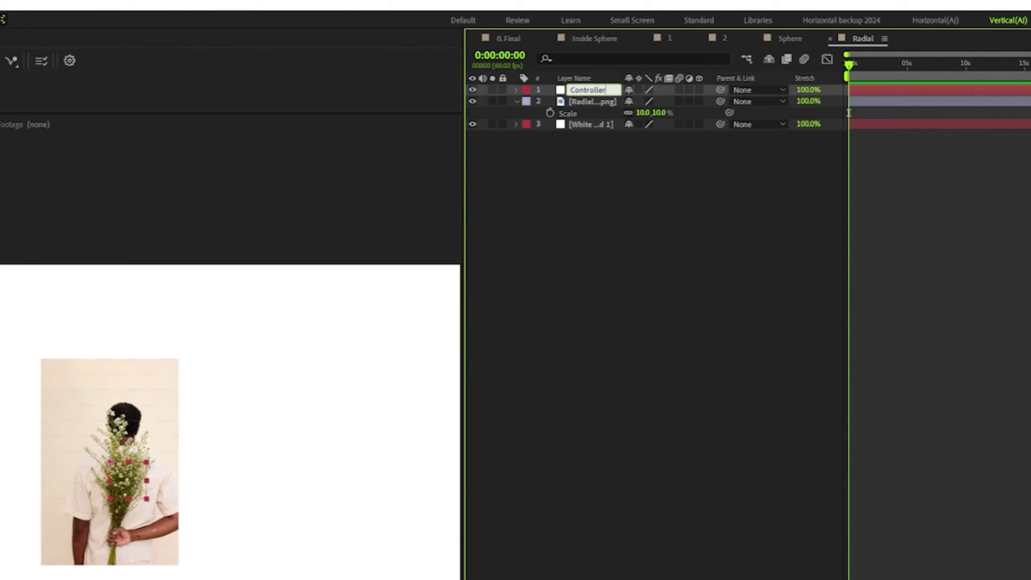
key(Return)
Add an expression to the image layer's Position and begin it with "radiusofcircle ="
click(601, 105)
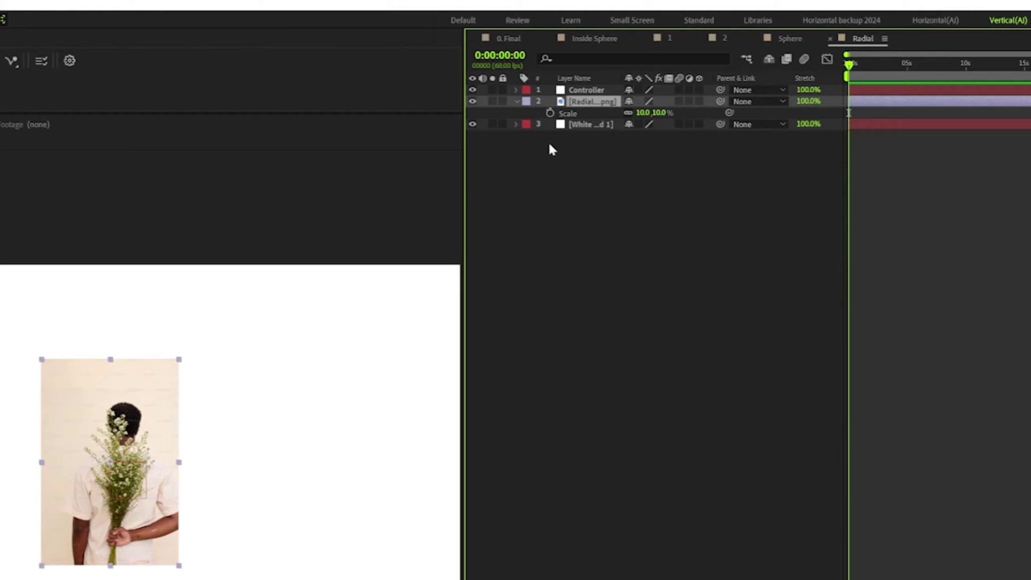
key(p)
alt+click(549, 114)
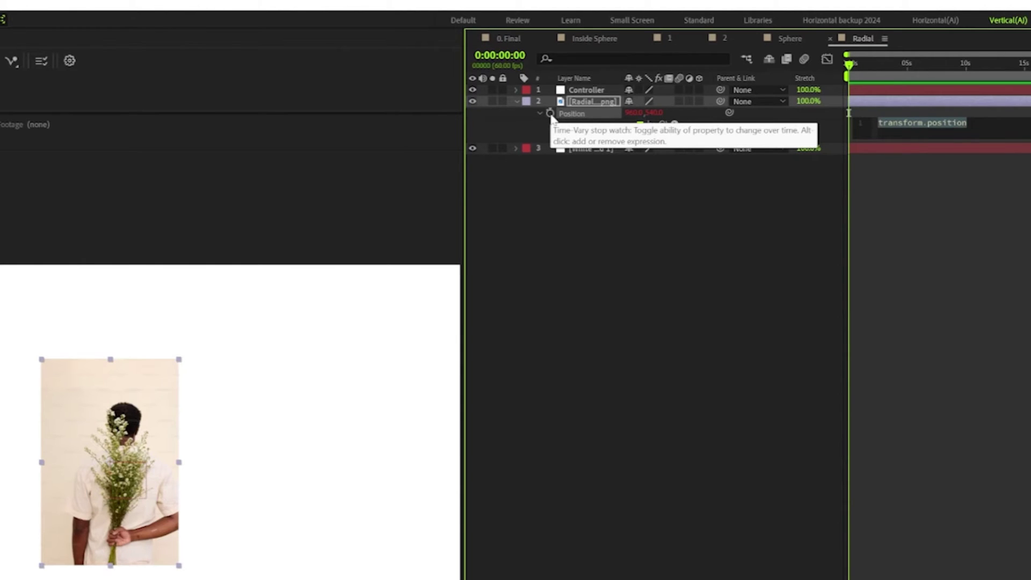
text(radius)
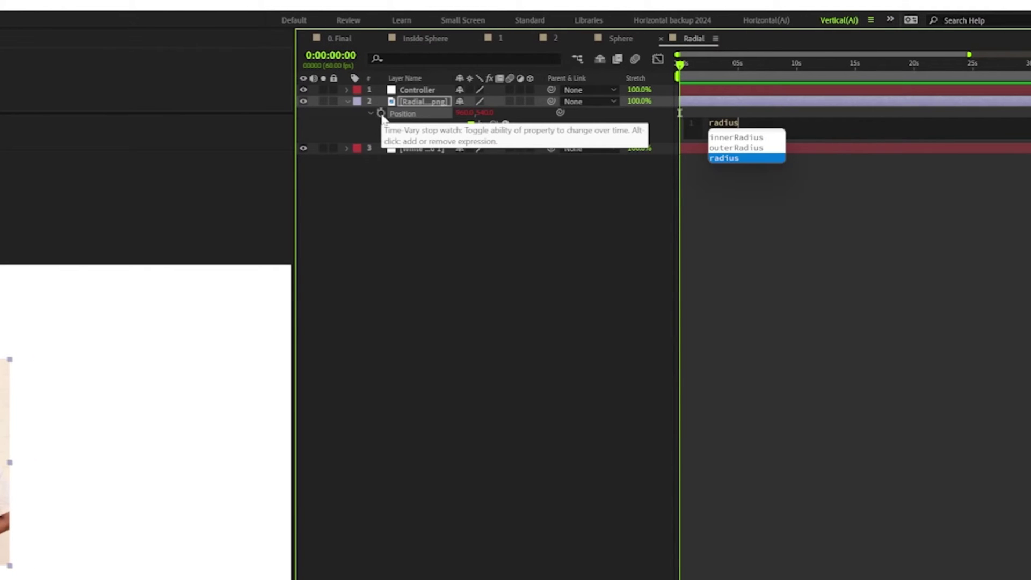
text(ofcircl)
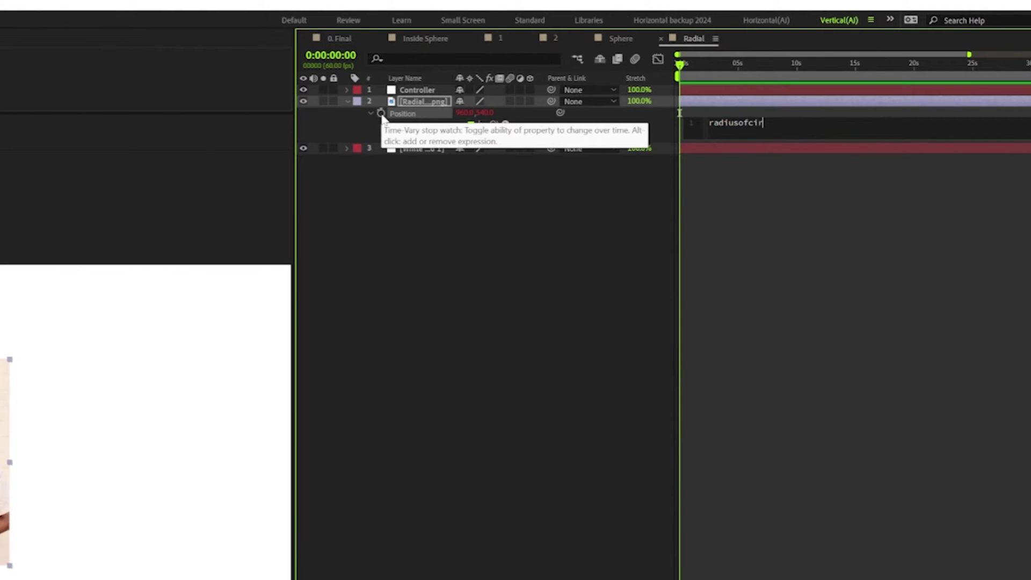
text(e =)
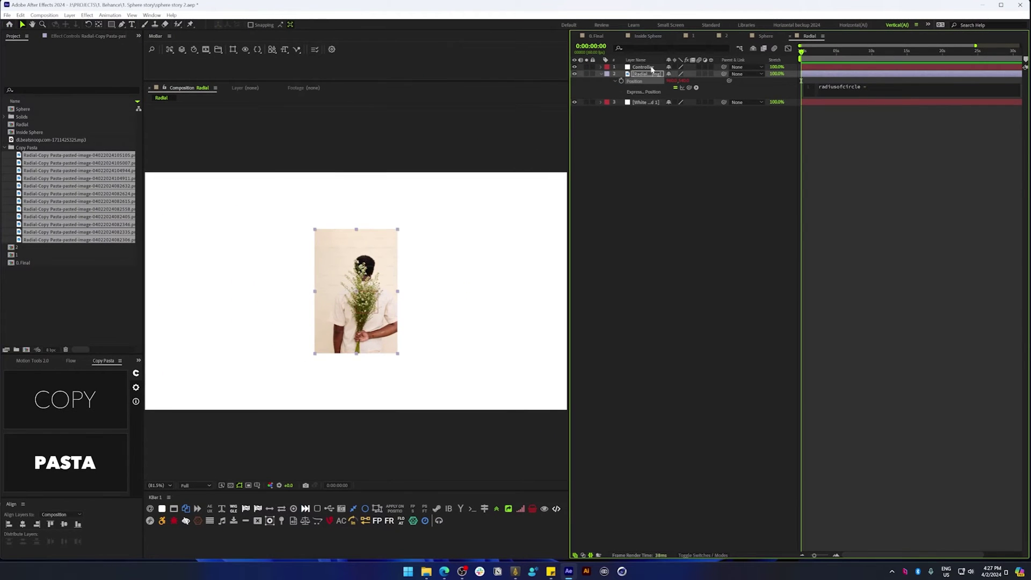
Apply a Slider Control effect to the Controller null
click(650, 68)
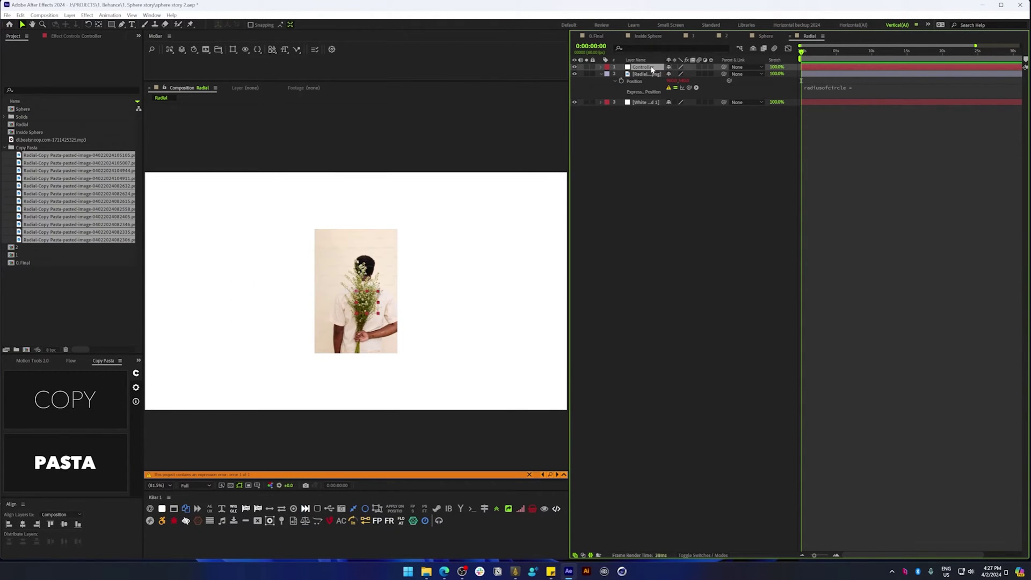
click(53, 36)
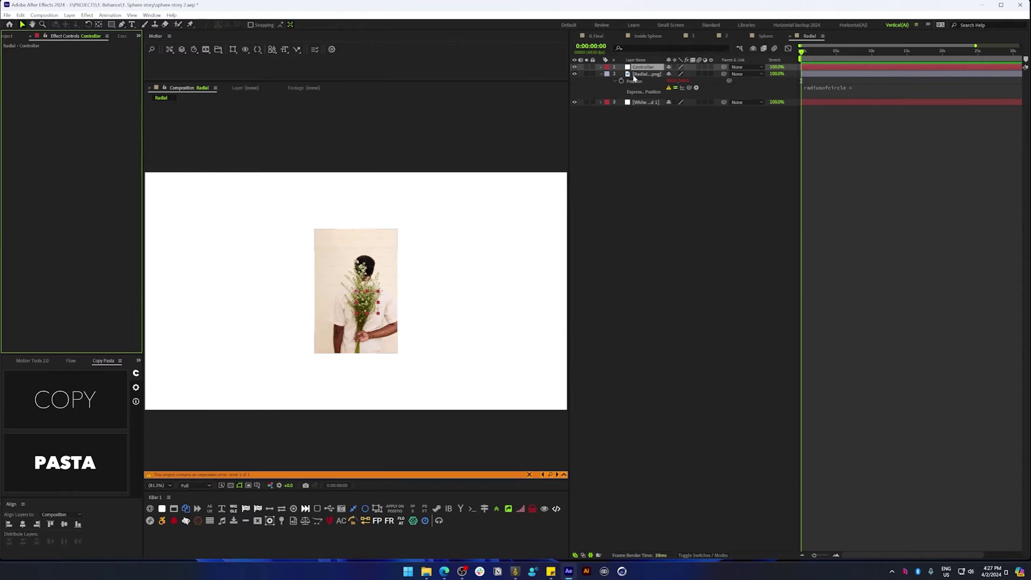
key(ctrl+space)
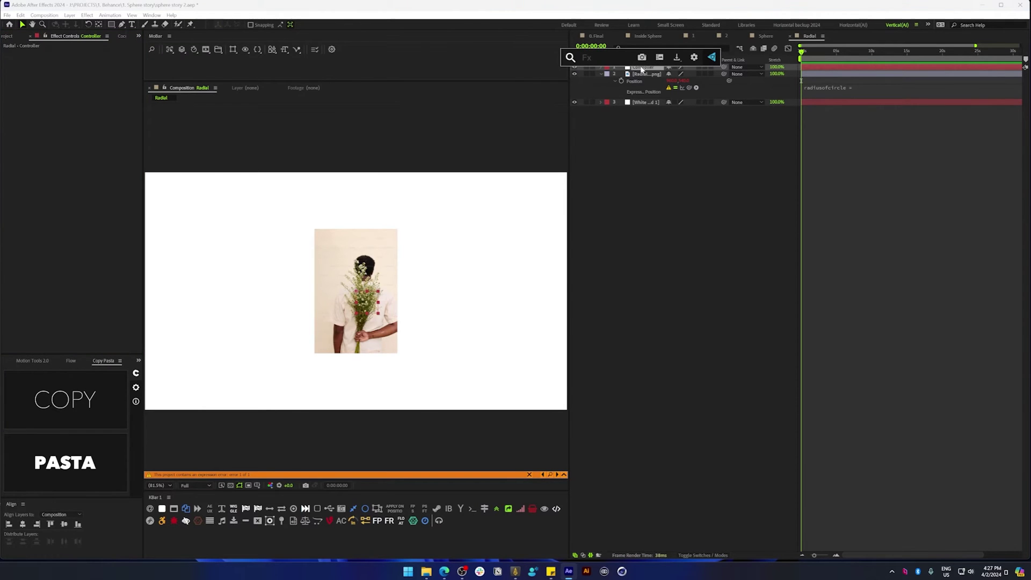
text(slide)
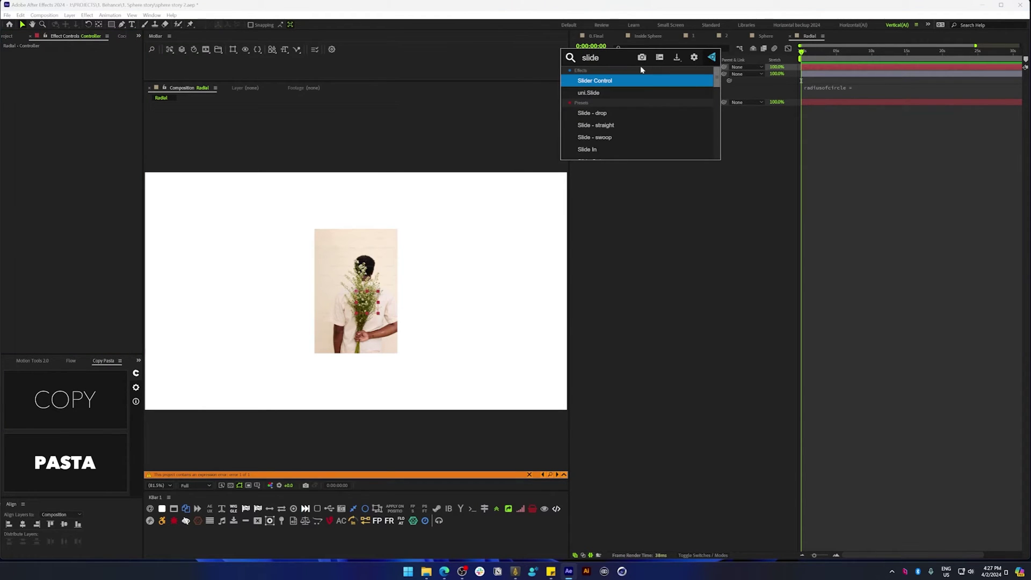
click(621, 79)
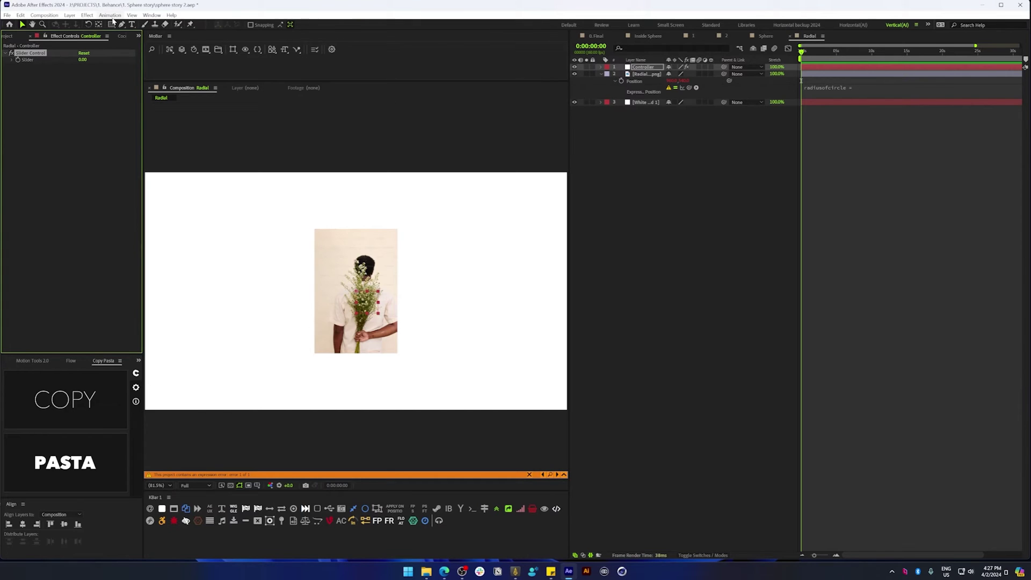
click(86, 15)
mouse_move(138, 153)
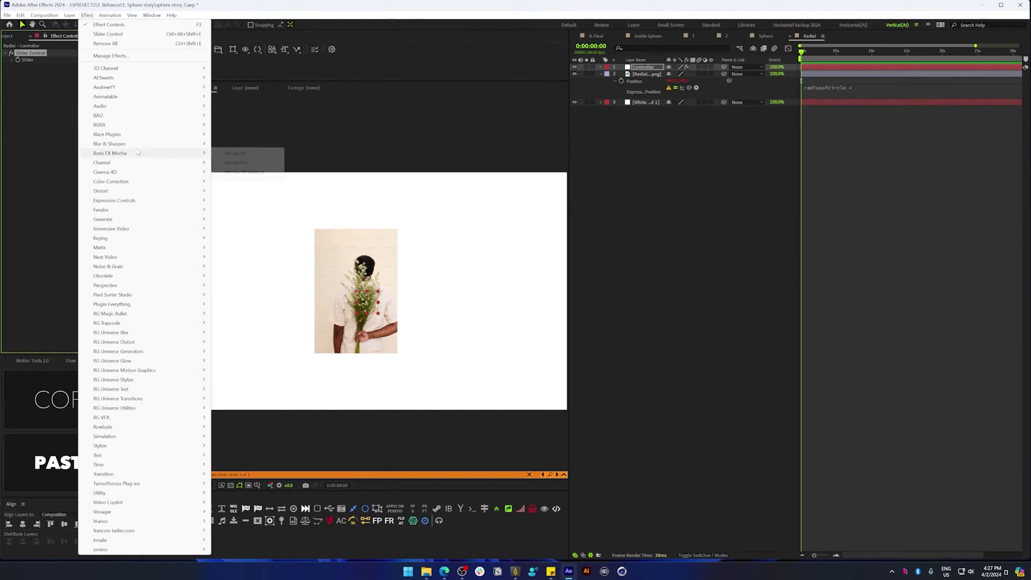
mouse_move(141, 200)
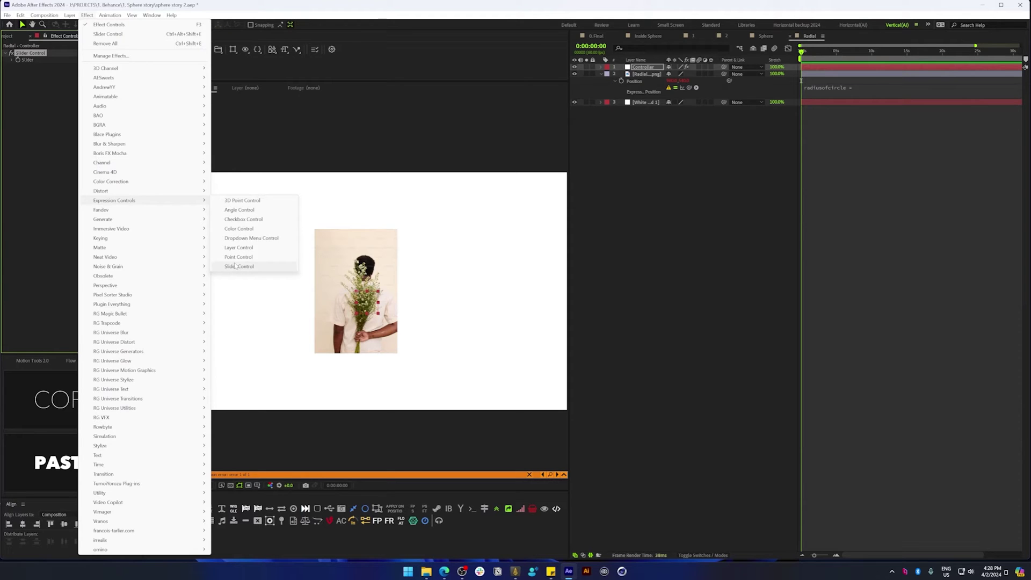
click(581, 182)
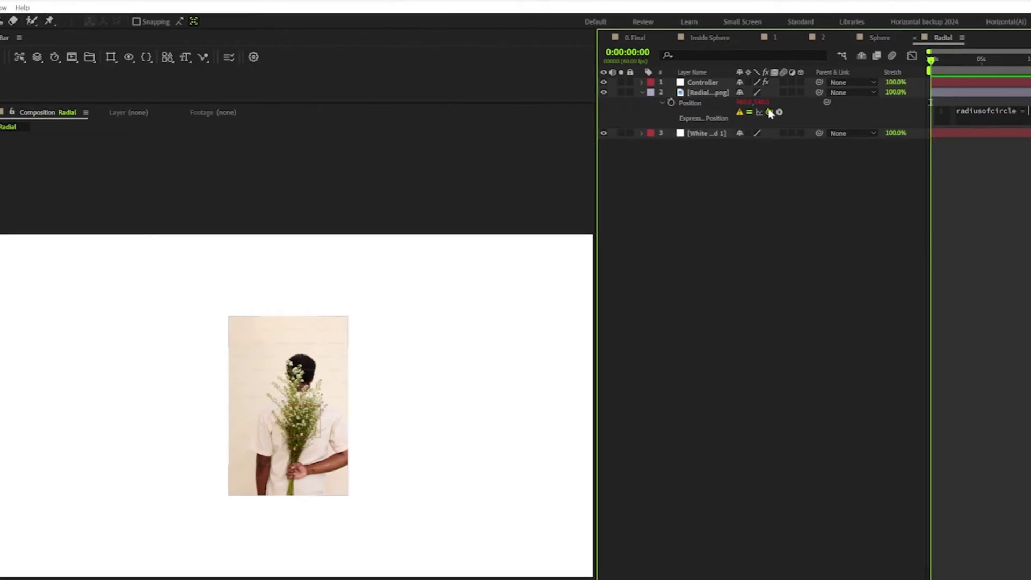
Link the radiusofcircle variable in the image's Position expression to the Controller's Slider value and select the Slider Control effect
drag(769, 112, 41, 60)
click(45, 55)
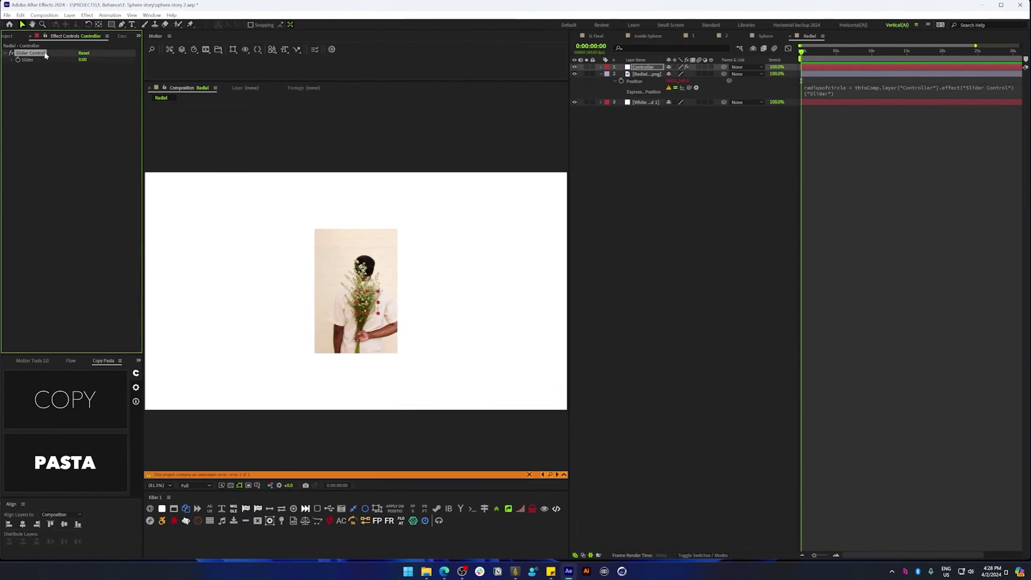
Rename the Controller's Slider Control effect as "Radius of circle" and end the radiusofcircle expression line with a semicolon
key(Return)
text(Radius of circle)
key(Return)
click(854, 95)
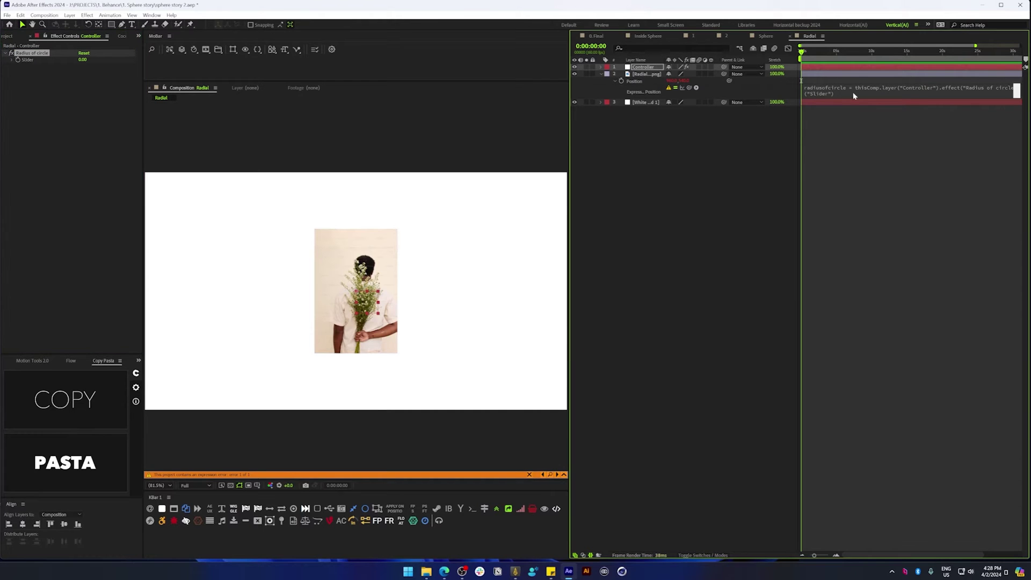
text(;)
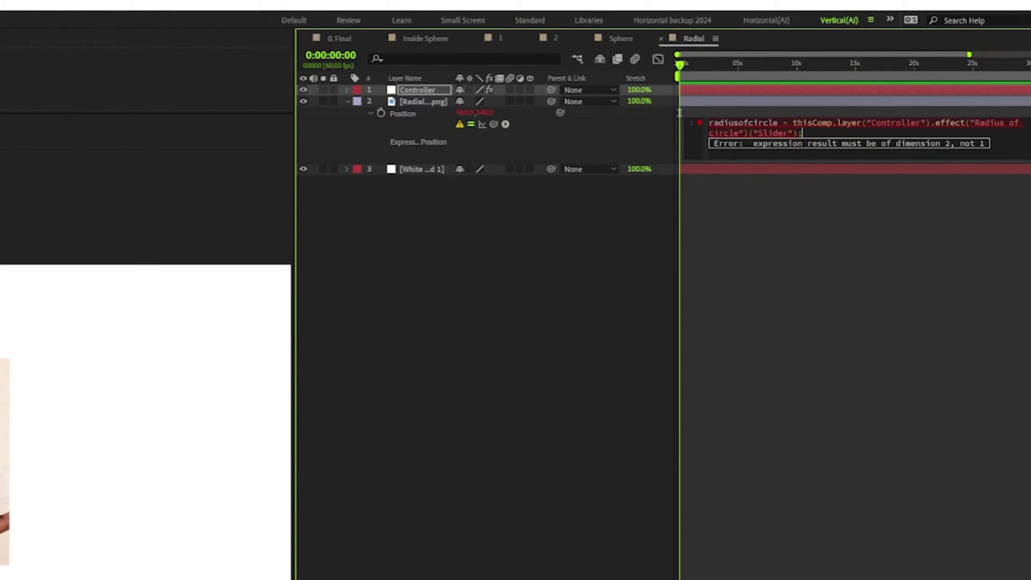
Leave a blank line in the image's Position expression and begin a new line with "radian ="
key(Return)
key(Return)
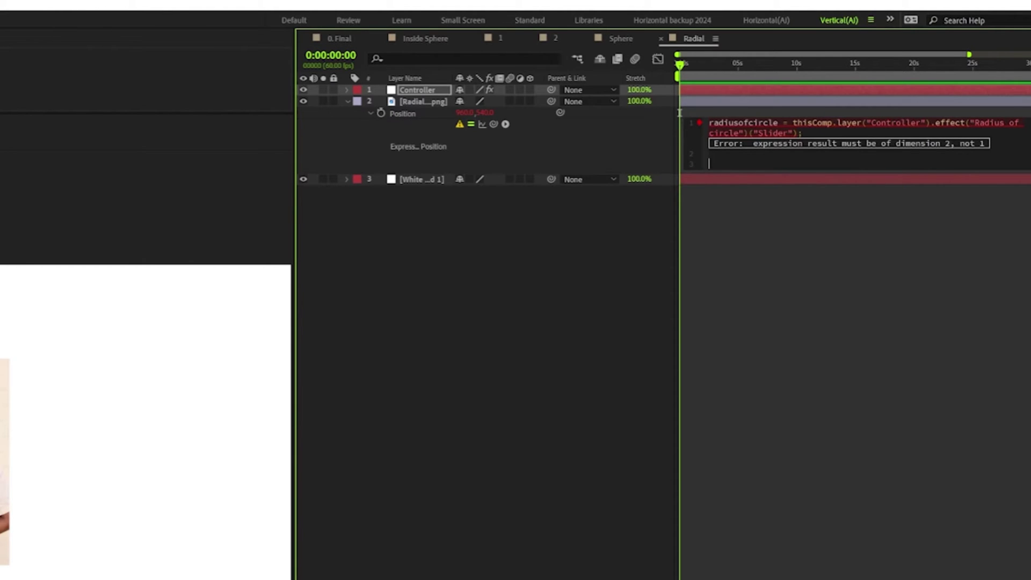
text(ra)
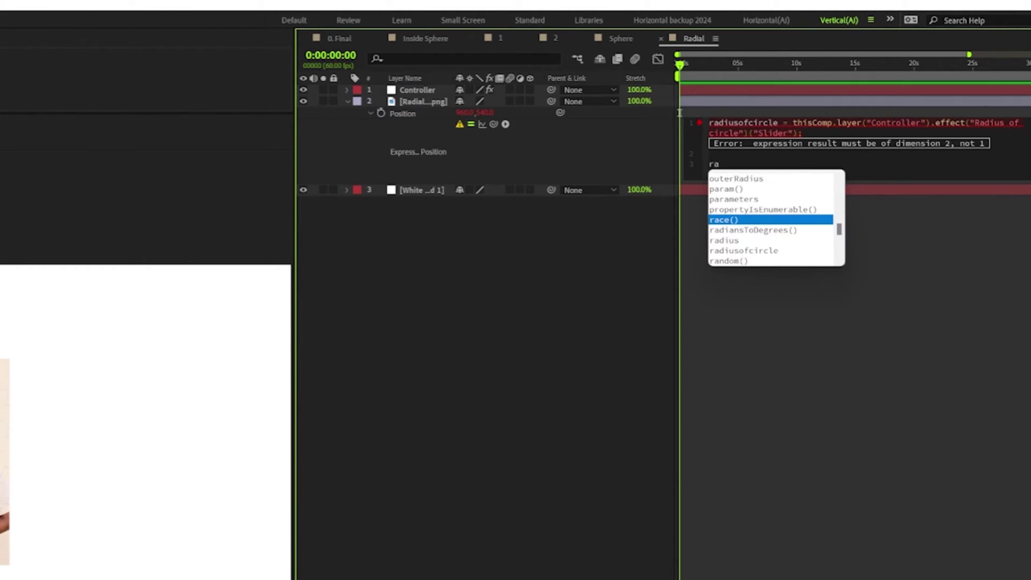
text(dian)
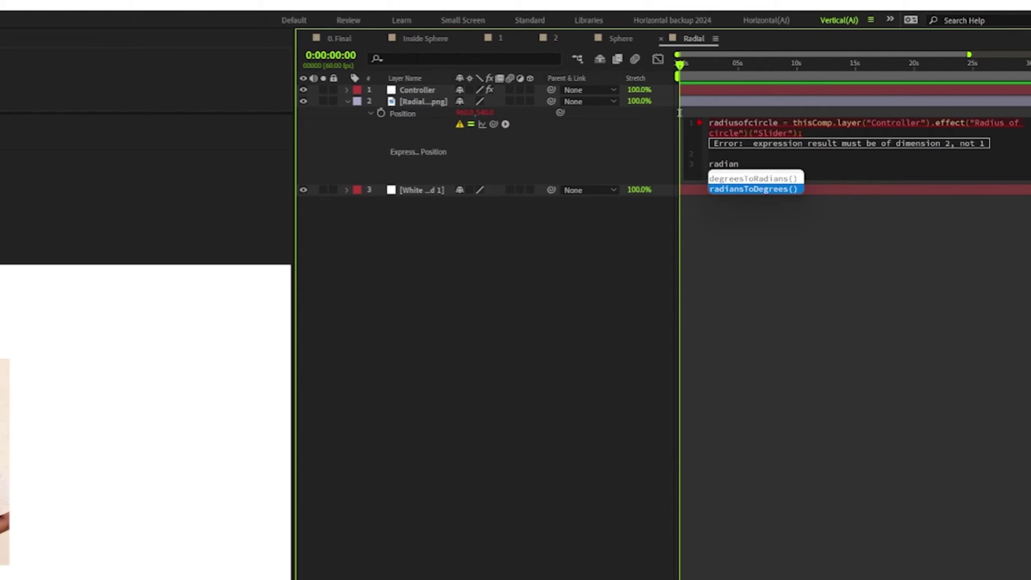
text( =)
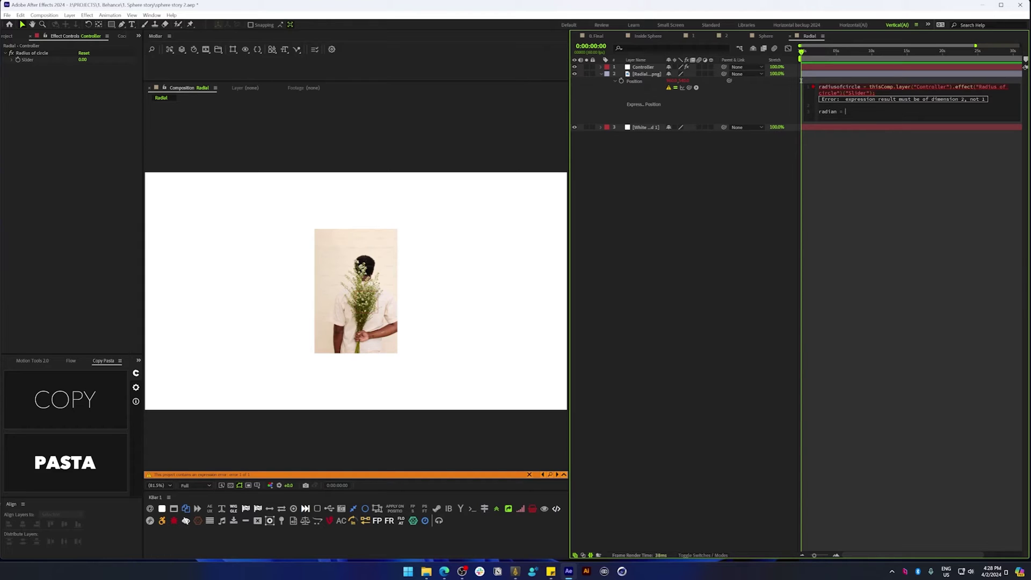
click(746, 245)
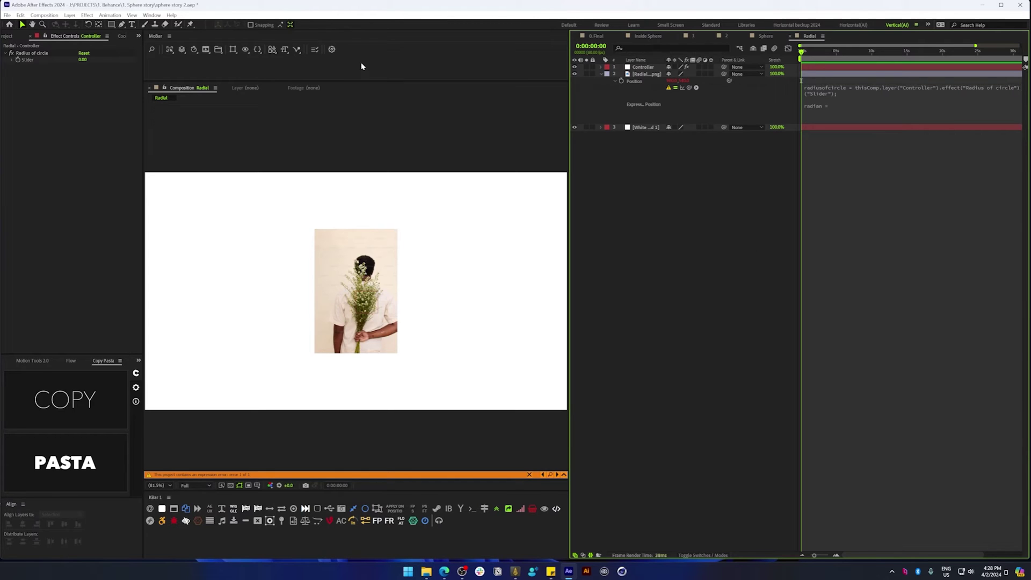
Draw a circular ellipse shape around the image, centred on the composition and nearly as tall as it
click(110, 24)
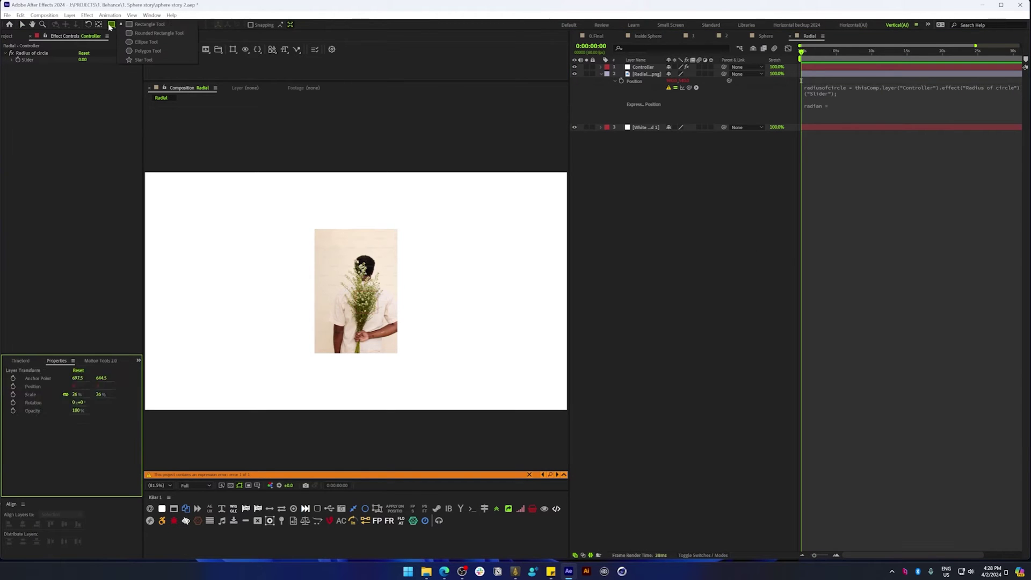
click(140, 42)
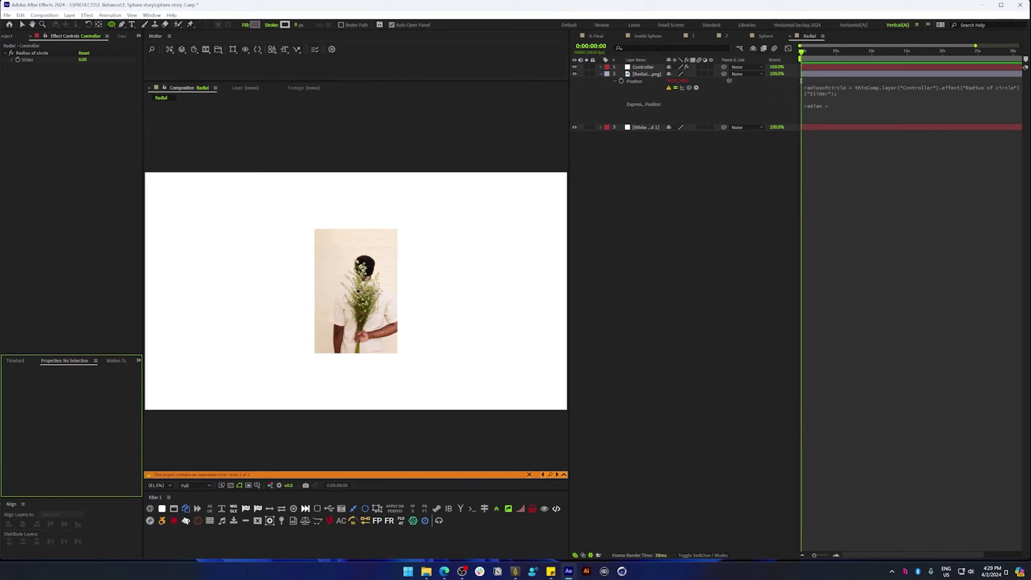
drag(358, 291, 258, 194)
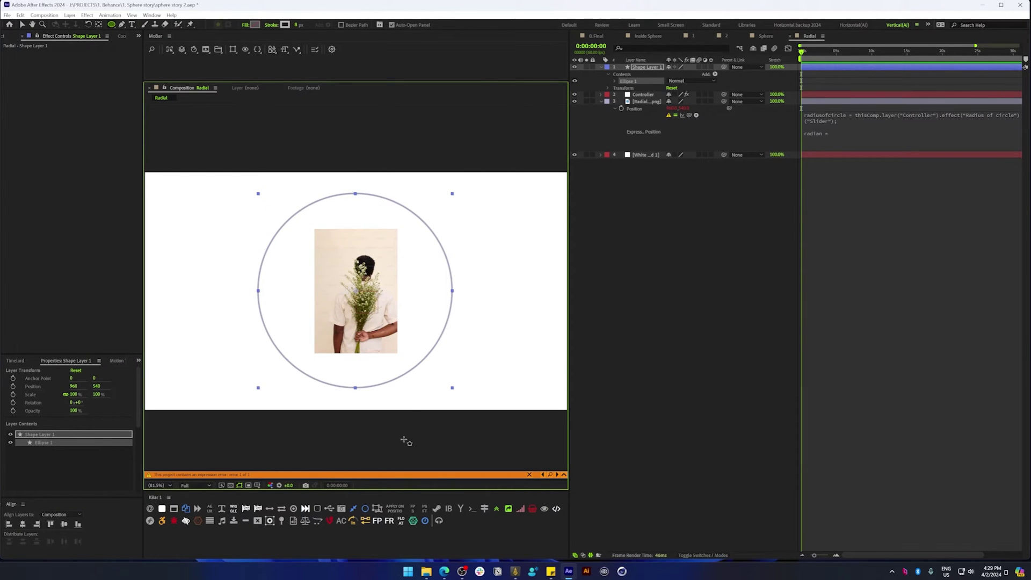
Switch to the browser and examine the radian measure diagram in the "radians" search results
click(444, 571)
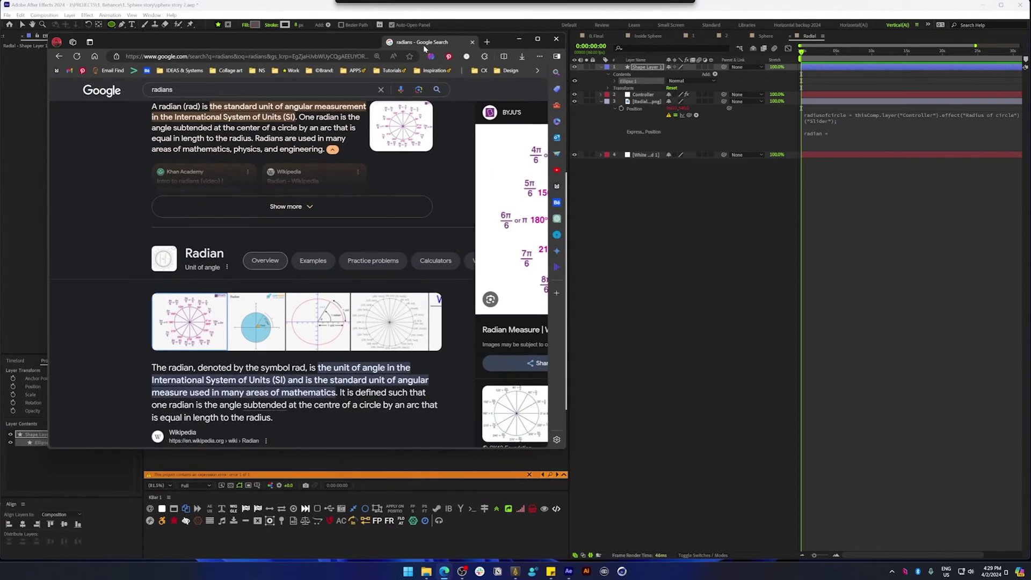
scroll(449, 174, right, 2)
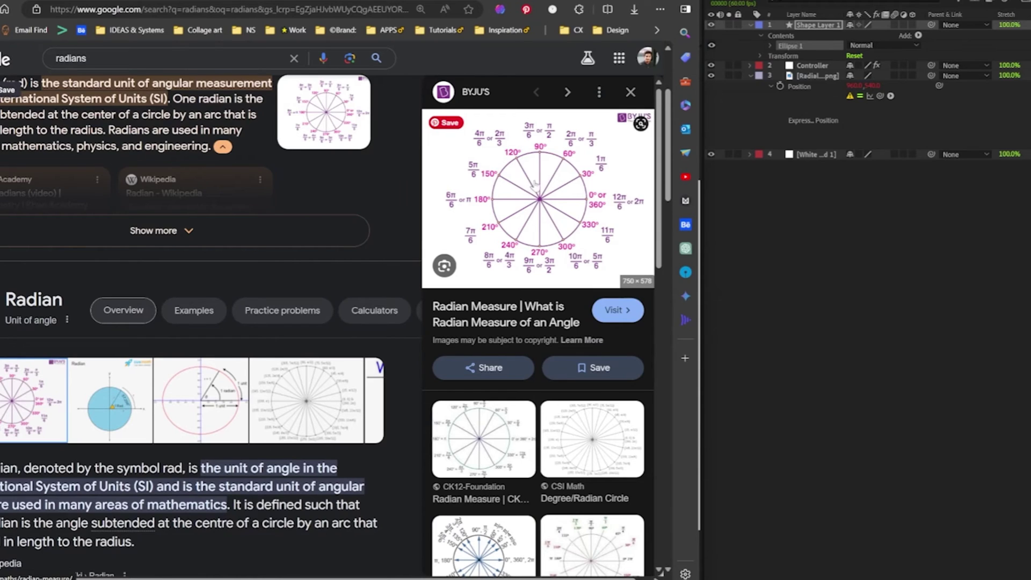
click(539, 183)
click(540, 199)
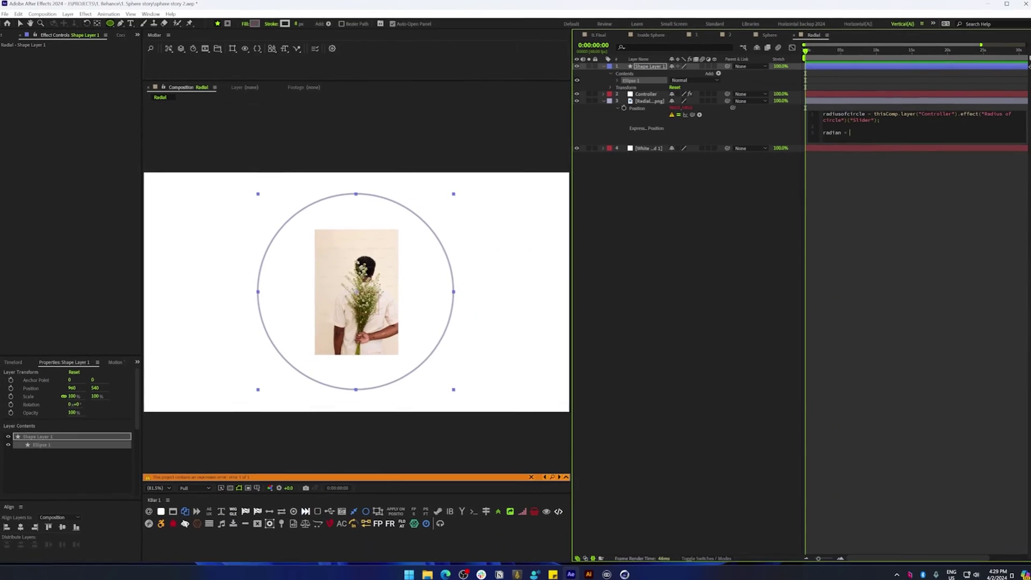
Return to After Effects and extend the radian line with degreesToRadians(360/)
text(deg)
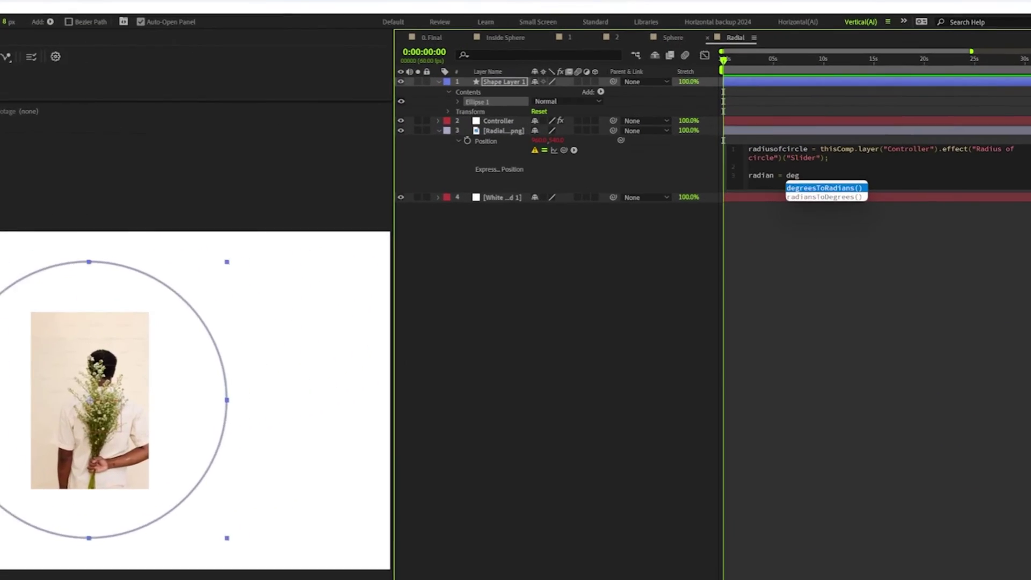
key(Return)
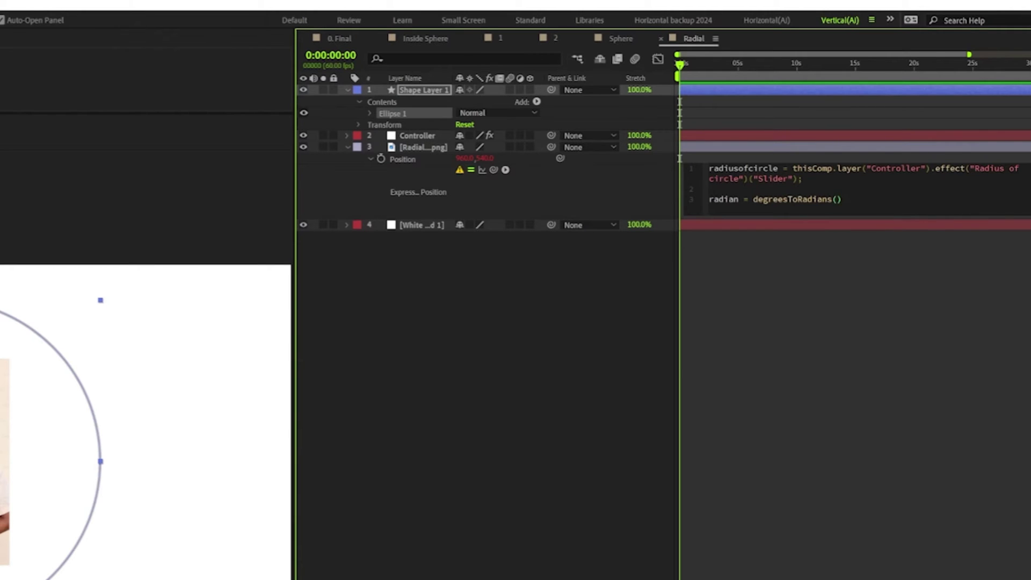
text(360/)
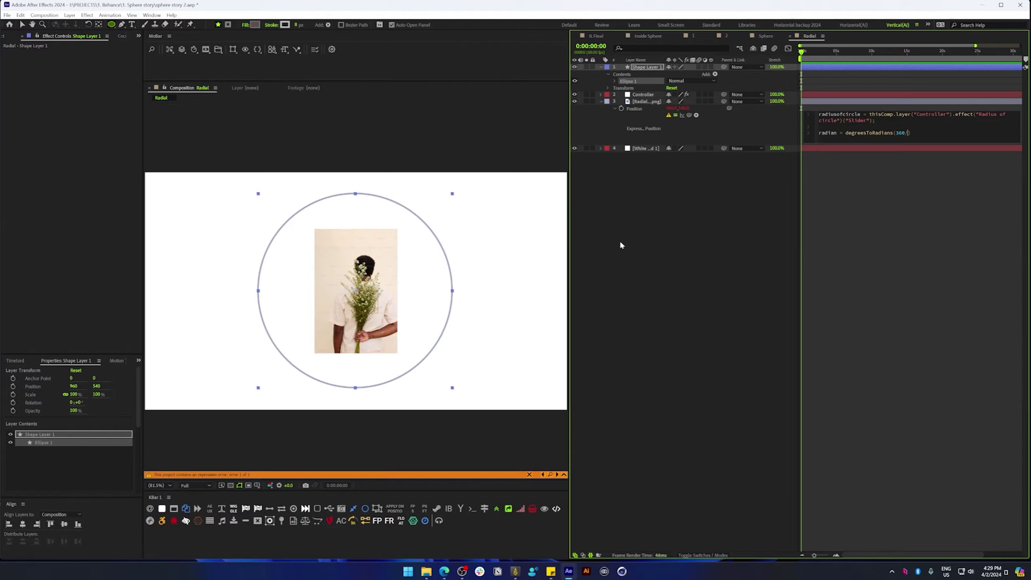
click(664, 214)
Apply a second Slider Control effect to the Controller null
click(644, 94)
key(ctrl+space)
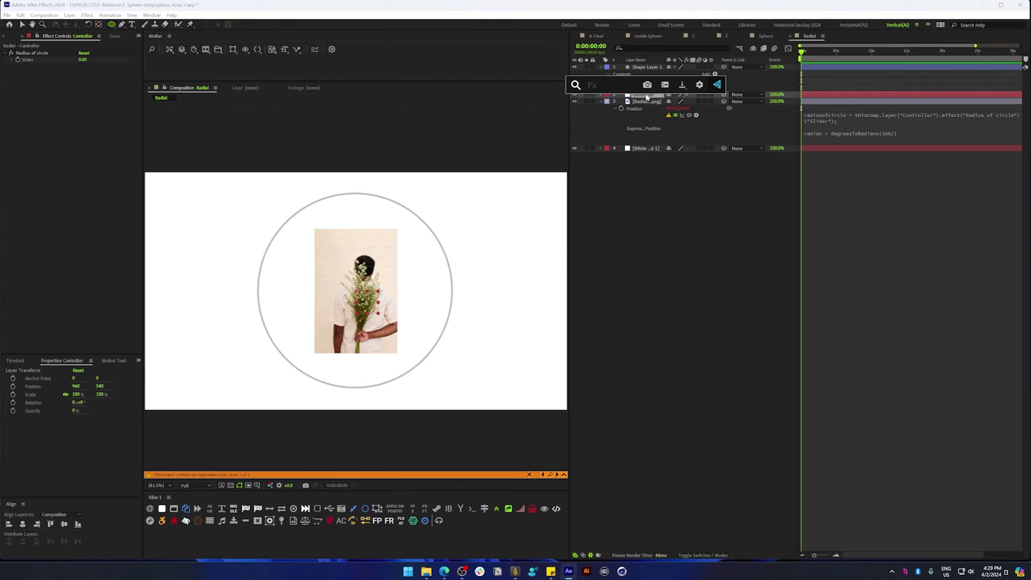
text(slide)
key(Return)
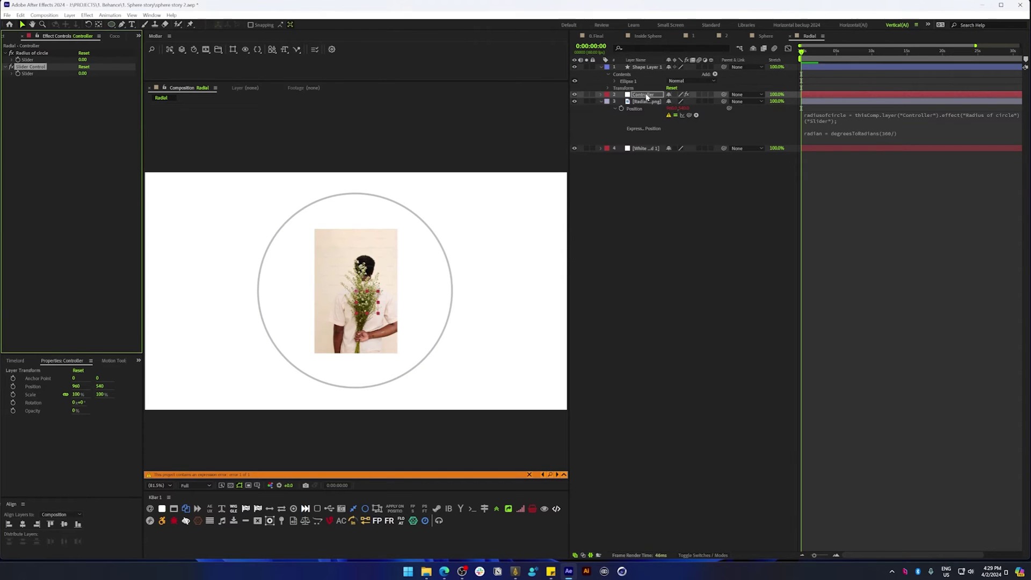
Rename the new Slider Control effect as "Radians" and link its Slider as the divisor of 360 in the radian line
click(33, 66)
key(Return)
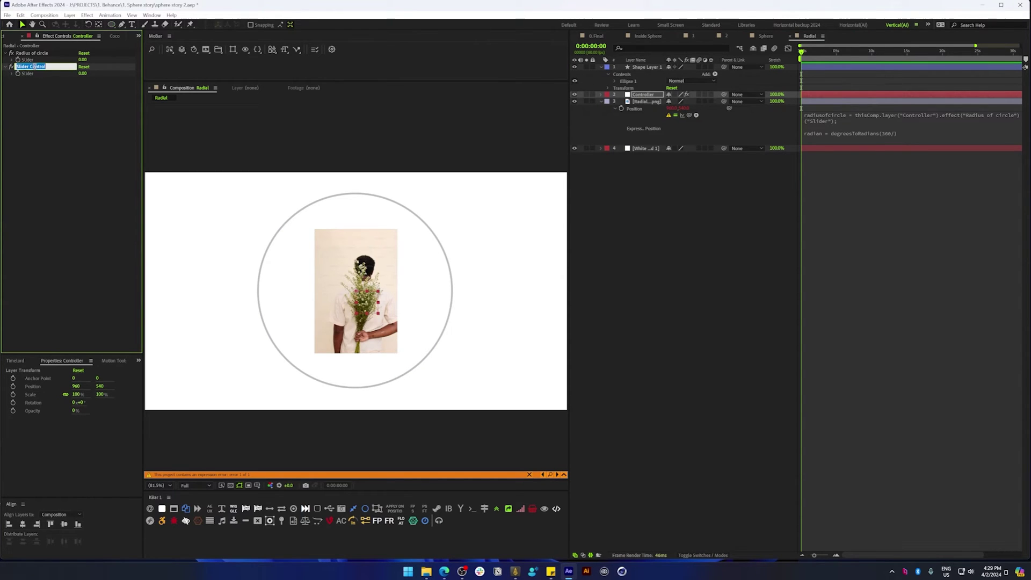
text(Radians)
key(Return)
drag(689, 115, 26, 75)
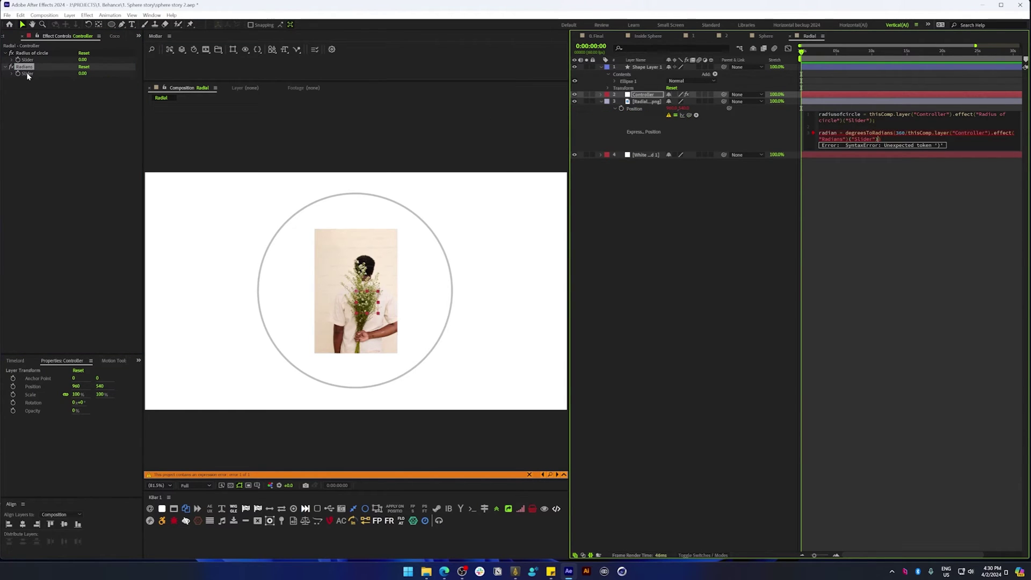
click(79, 112)
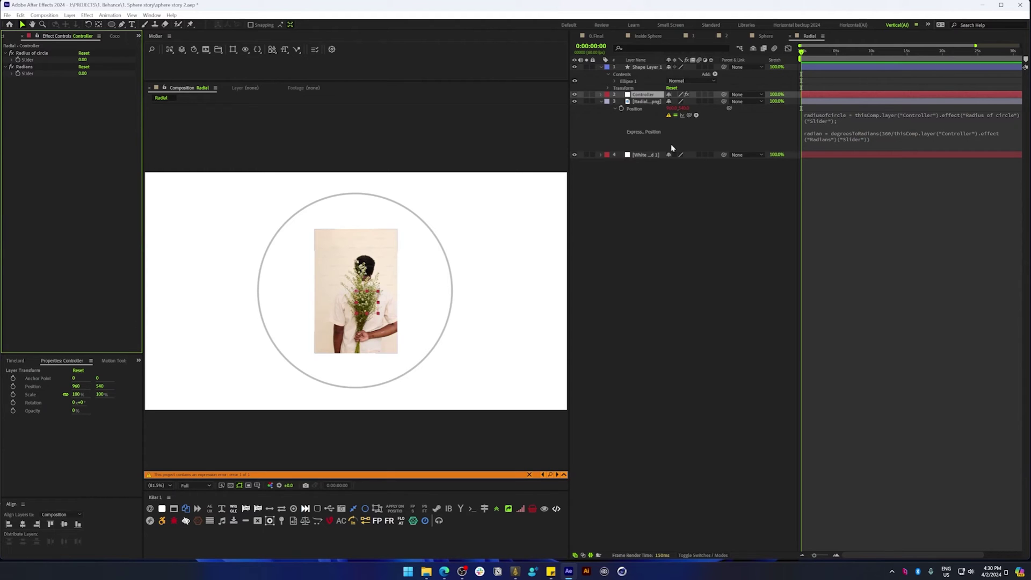
Enclose the 360 division in parentheses inside degreesToRadians, multiply it by index, and end the radian line with a semicolon
click(875, 139)
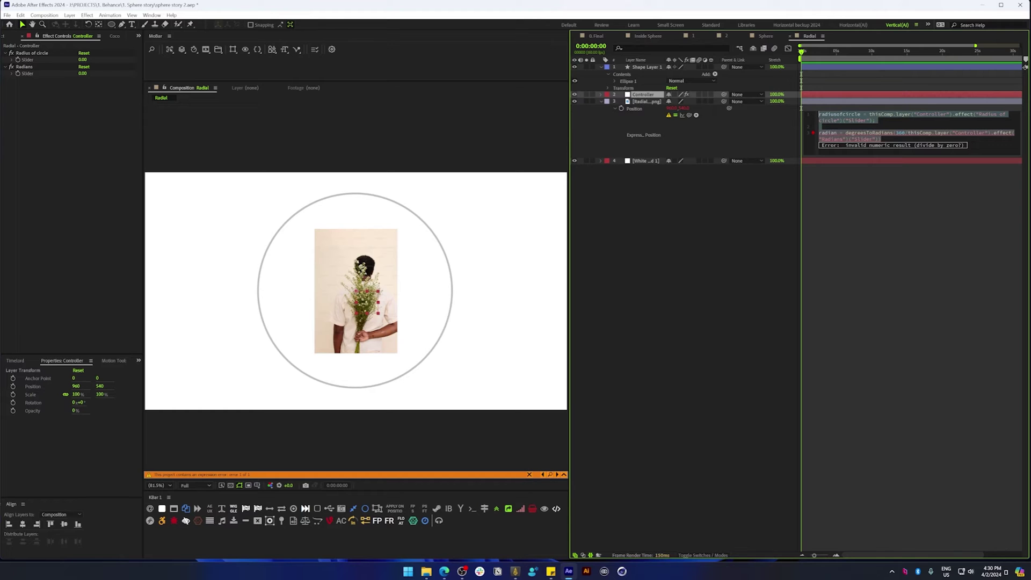
click(882, 139)
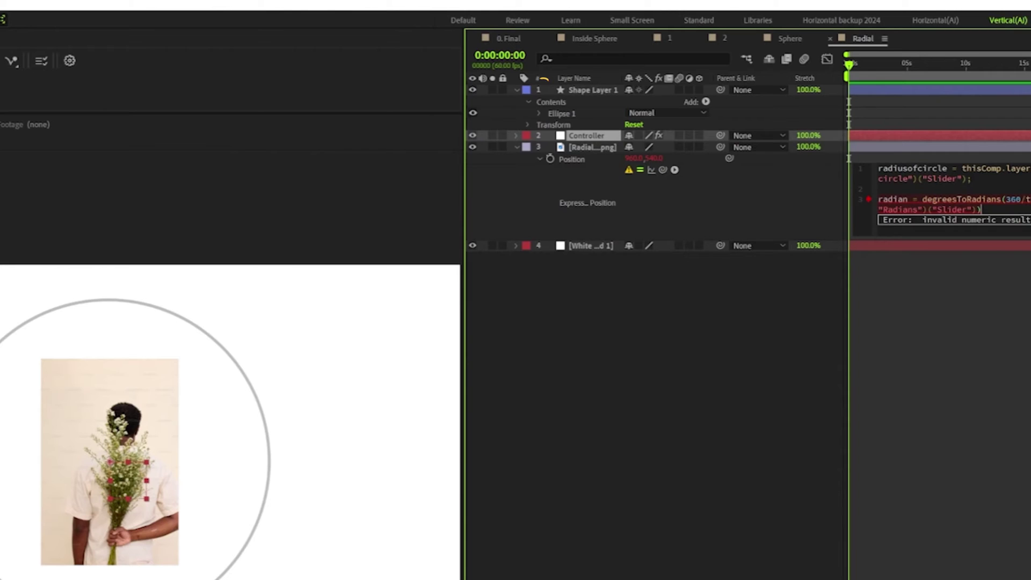
click(1002, 199)
text(()()
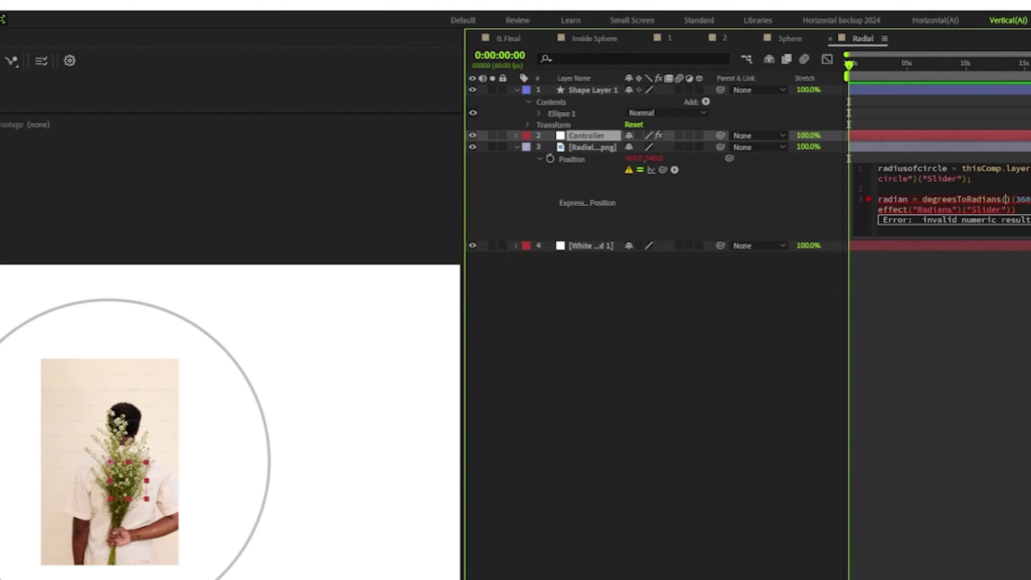
key(BackSpace)
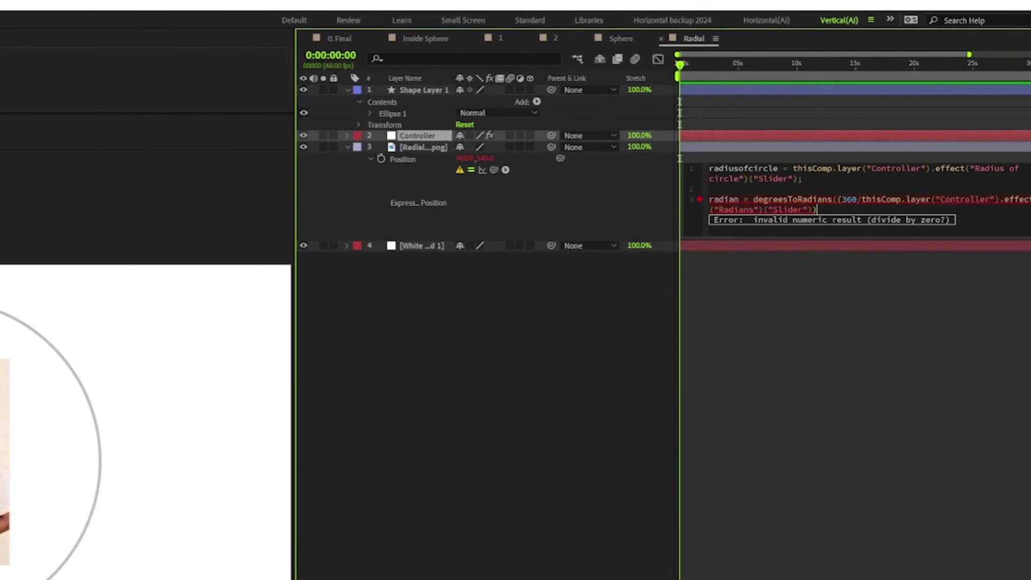
text(* index)
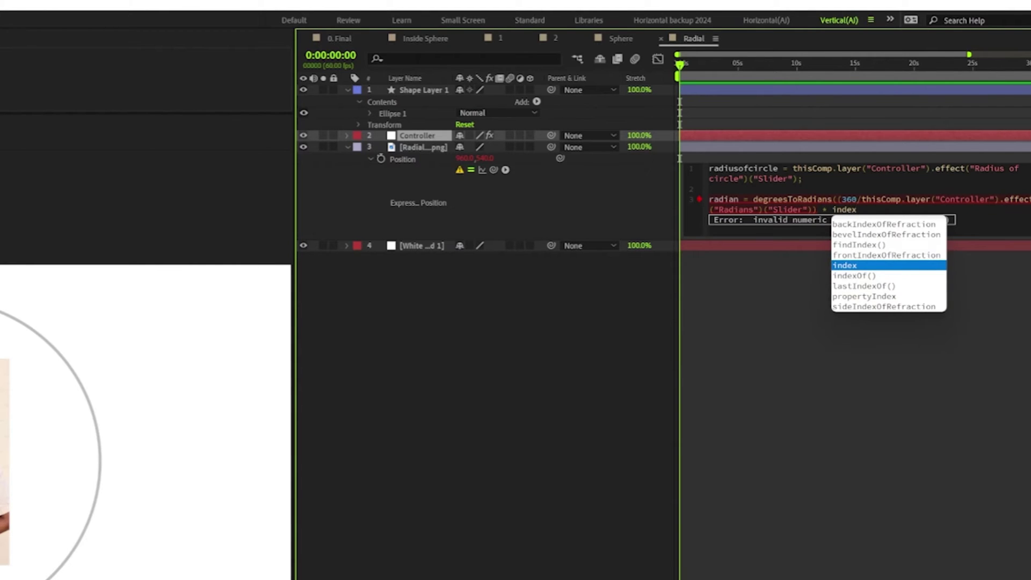
key(Return)
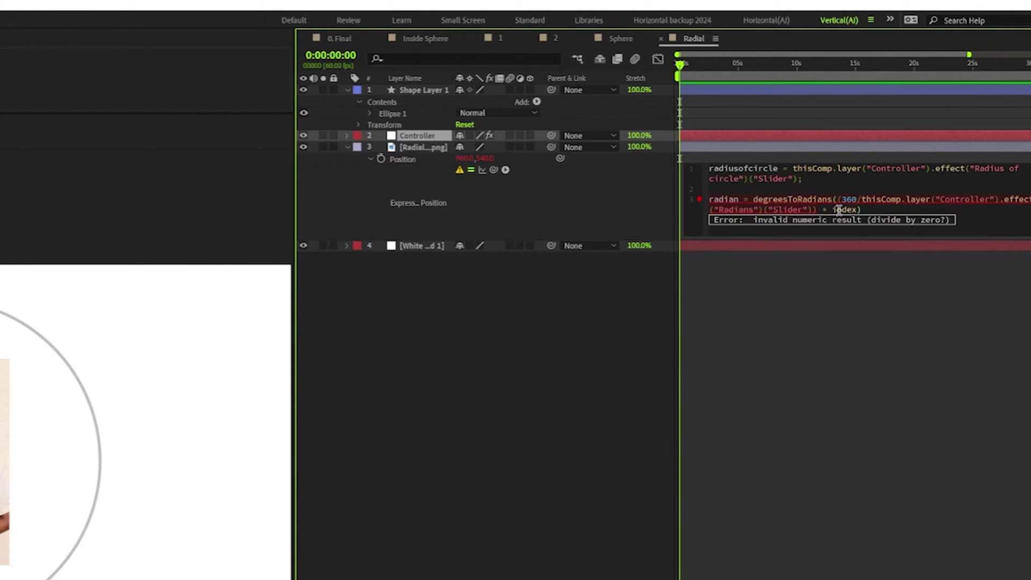
text(;)
click(827, 336)
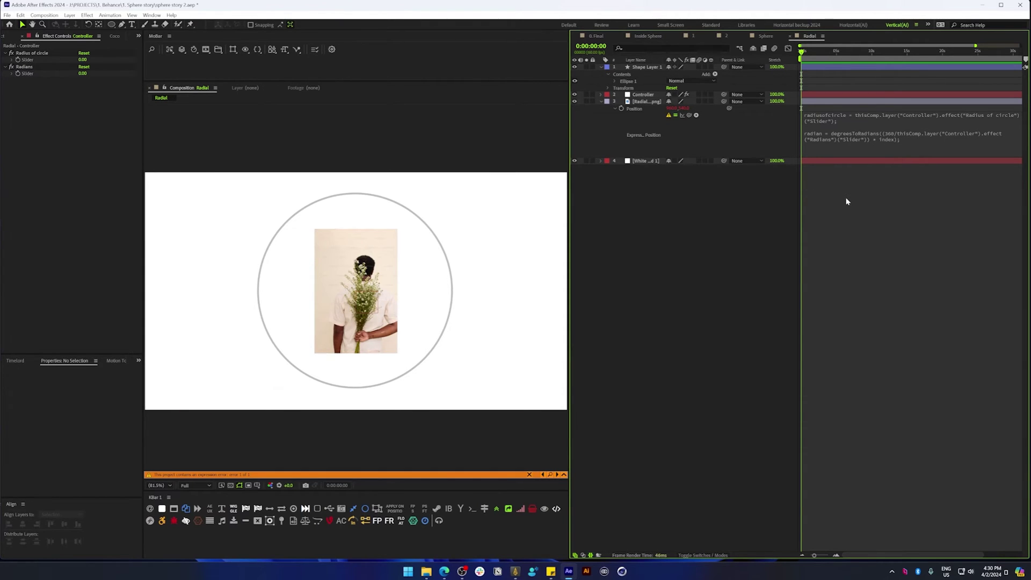
Start a new line at the end of the Position expression with x = Math.sin(radian) *
click(916, 146)
key(Return)
key(Return)
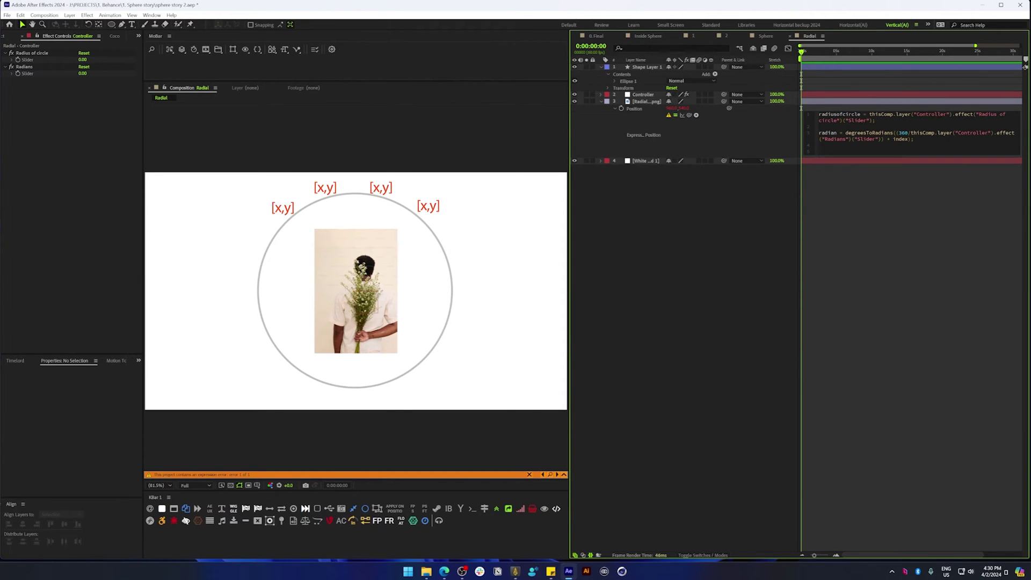
text(x =)
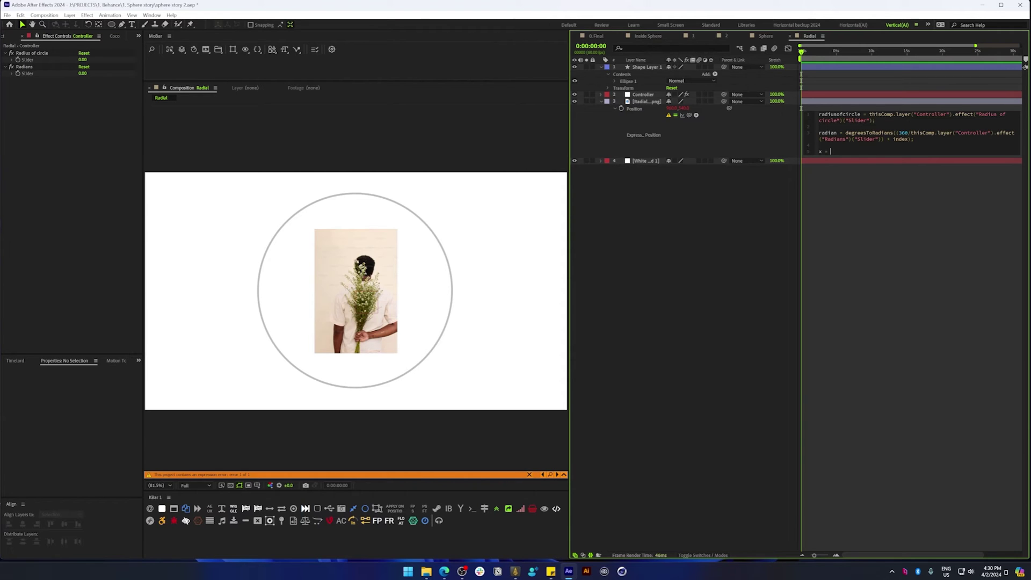
text(mat)
key(Up)
key(Up)
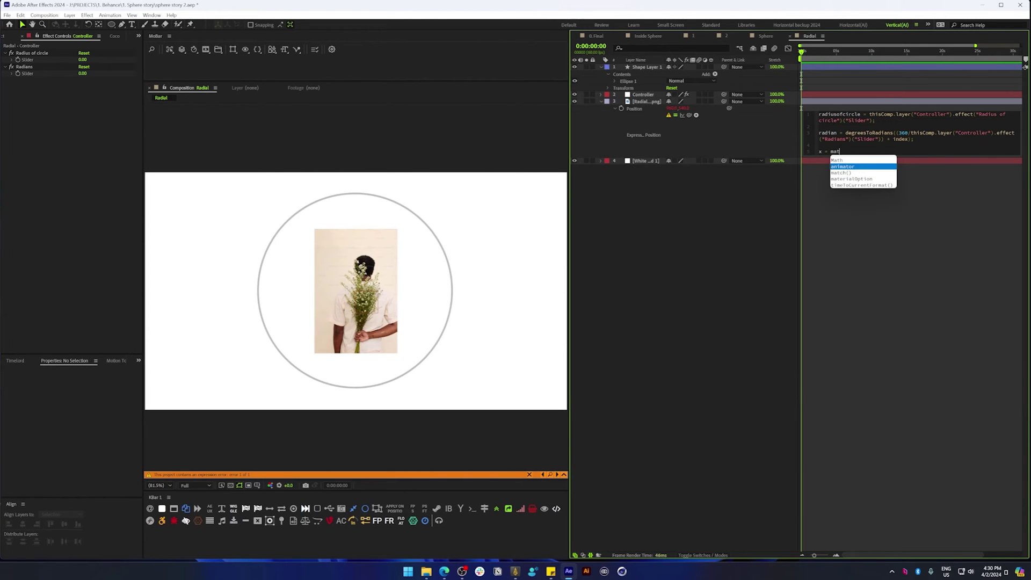
key(Return)
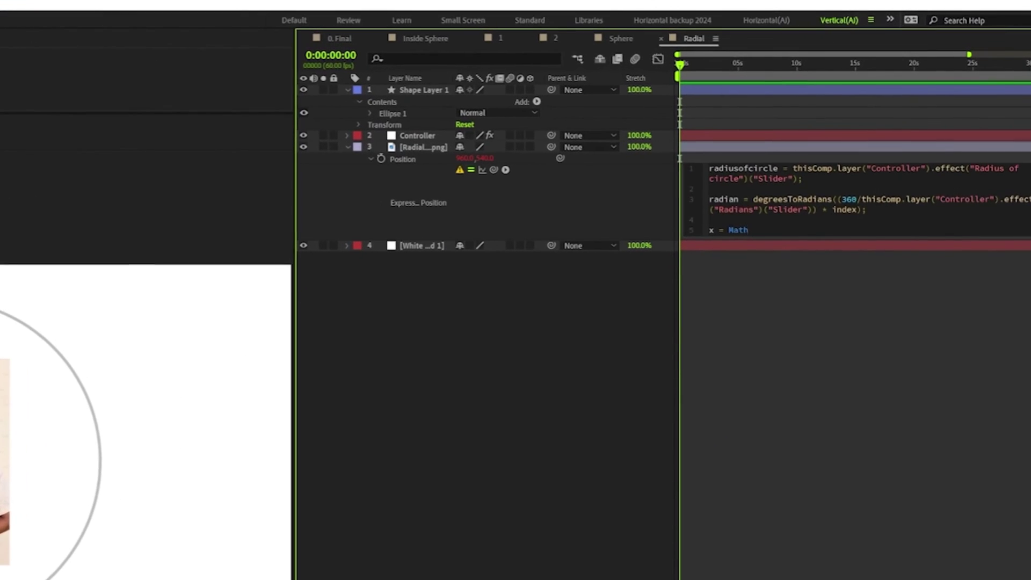
text(.sin)
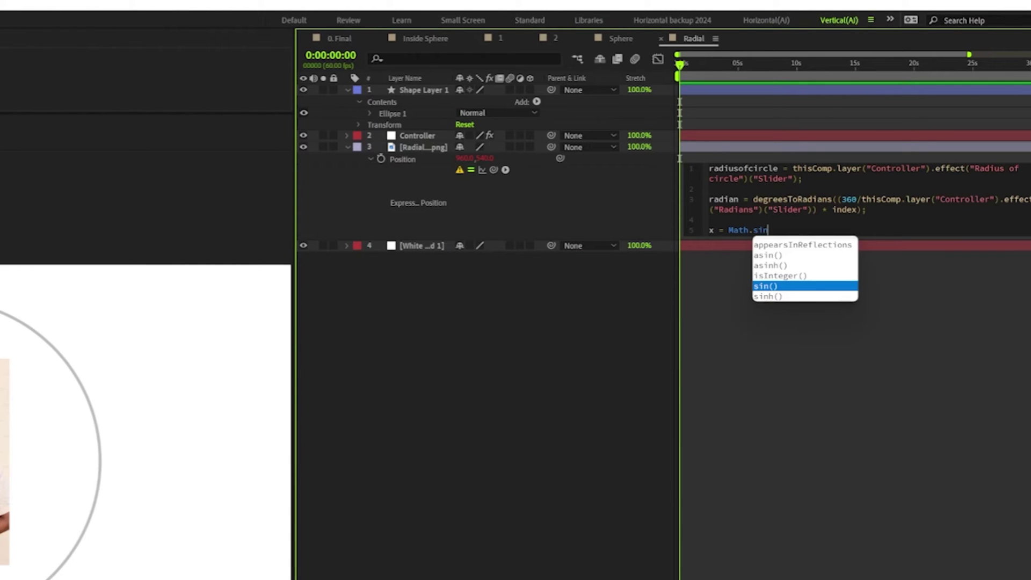
key(Return)
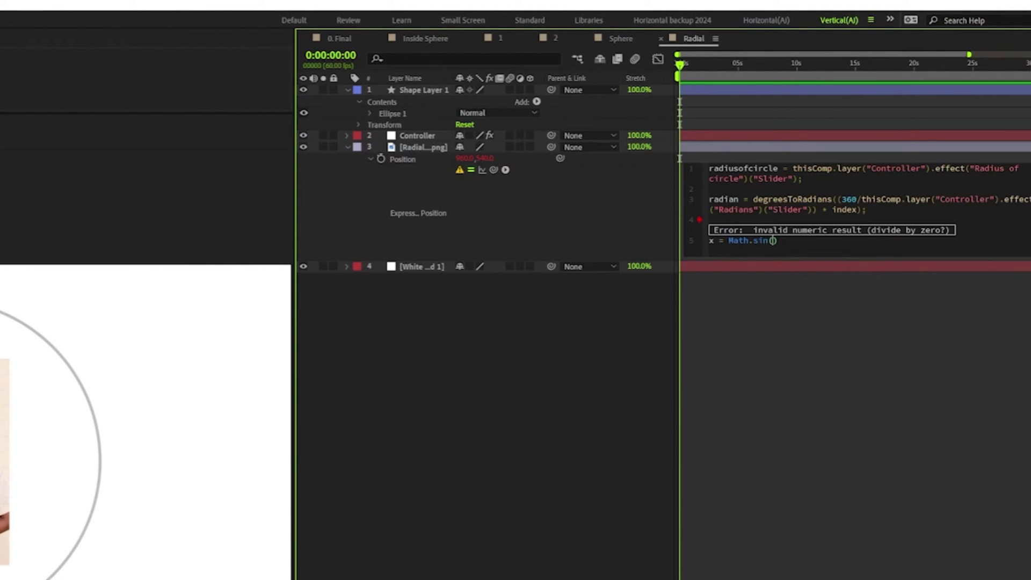
text(radian) *)
Copy the radiusofcircle variable name to the end of the x line and close it with a semicolon
click(744, 159)
click(728, 168)
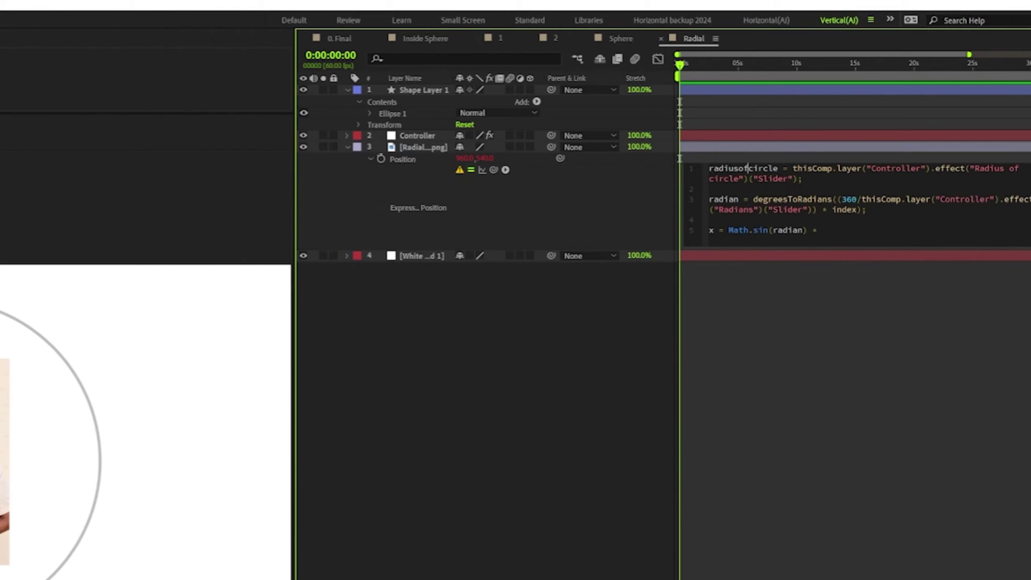
double_click(748, 168)
key(ctrl+c)
click(853, 230)
key(ctrl+v)
text(;)
Add the line y = Math.cos(radian) * radiusofcircle; below the x line of the expression
key(Return)
text(y)
key(Escape)
text(= Math)
key(Escape)
text(.)
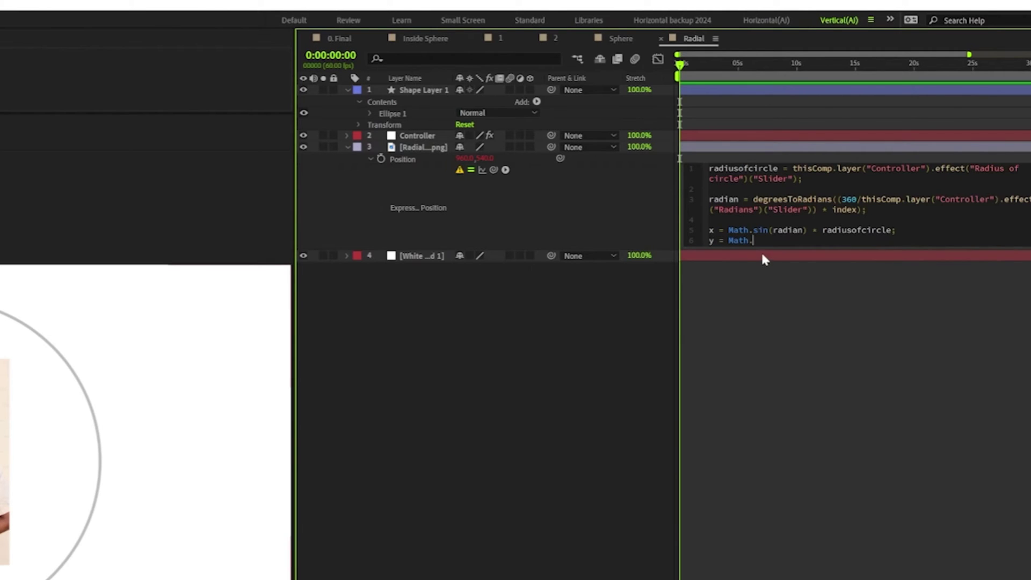
text(cos(radian))
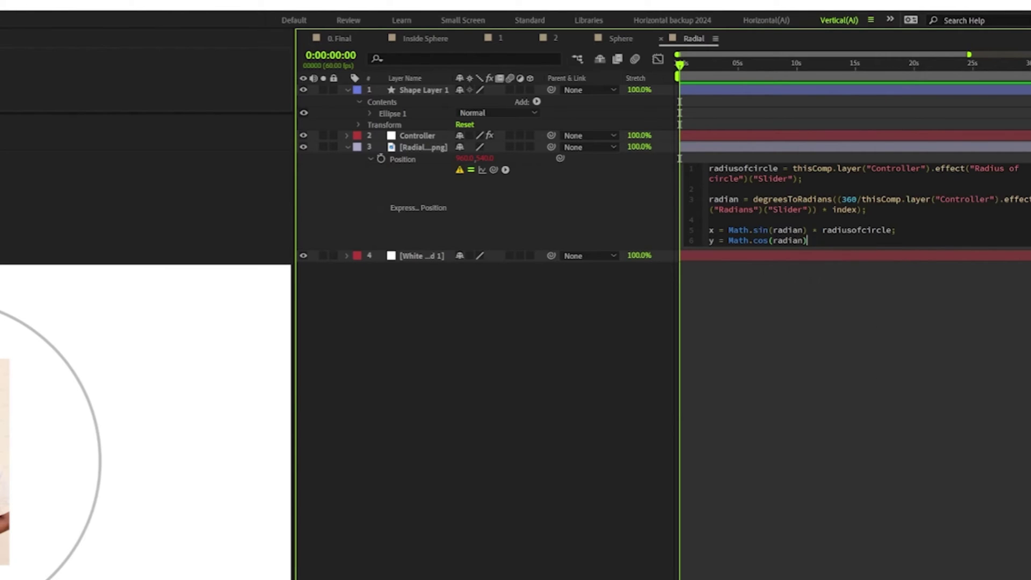
text( * radiusofcircle;)
Finish the Position expression with the output line [x,y] and apply it
key(Return)
text([x)
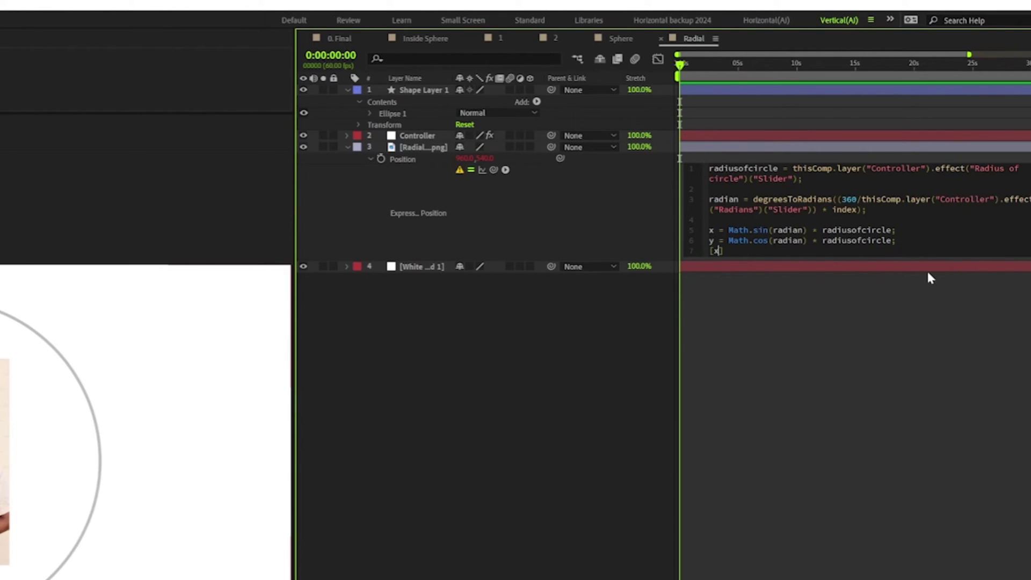
text(,y)
click(843, 328)
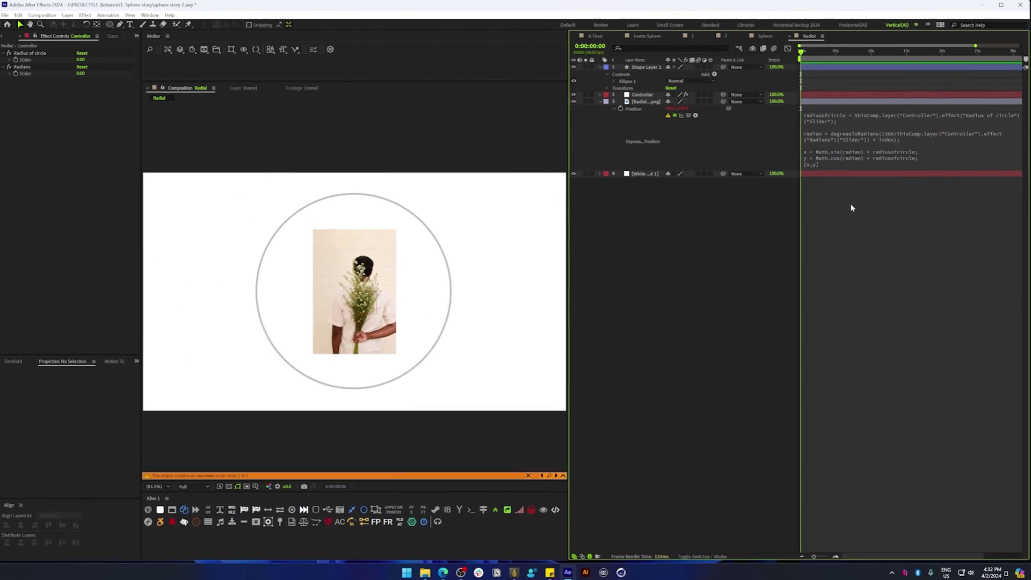
click(856, 135)
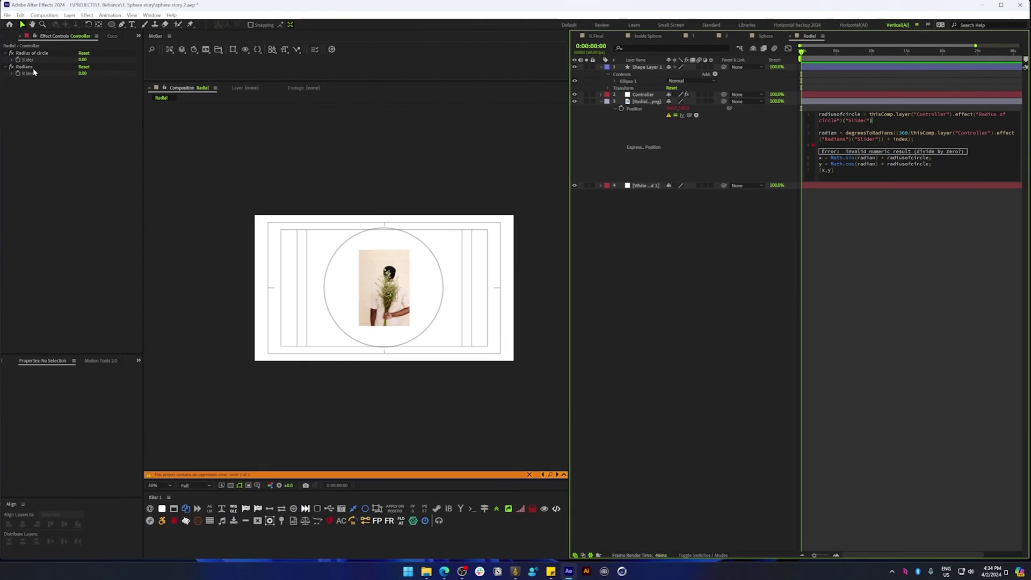
Set the Controller's Radians slider to 12
click(34, 94)
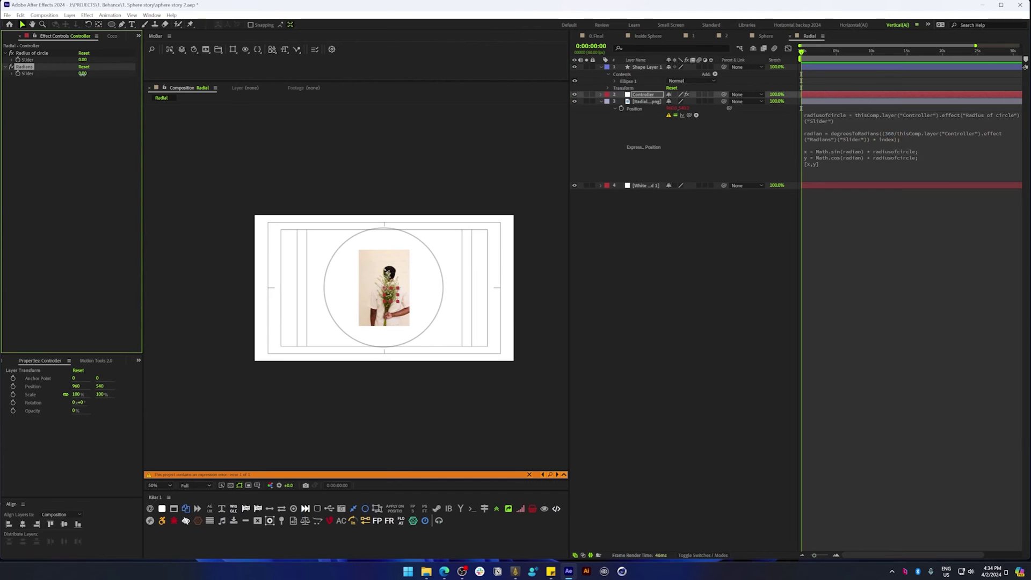
click(82, 74)
key(Return)
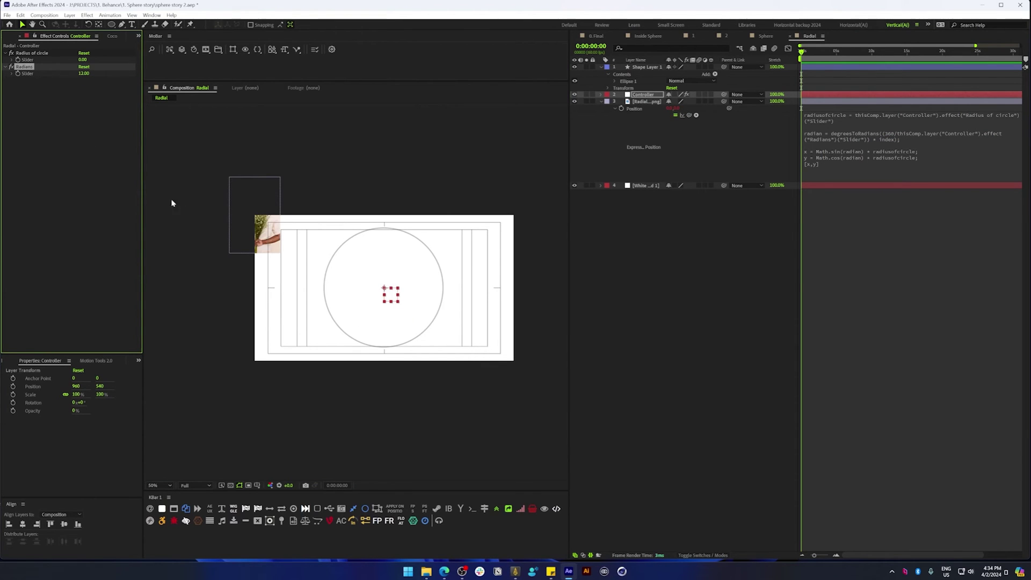
Move the Controller null onto the image's anchor at the composition's upper-left corner and set its Position to 0, 0
click(767, 234)
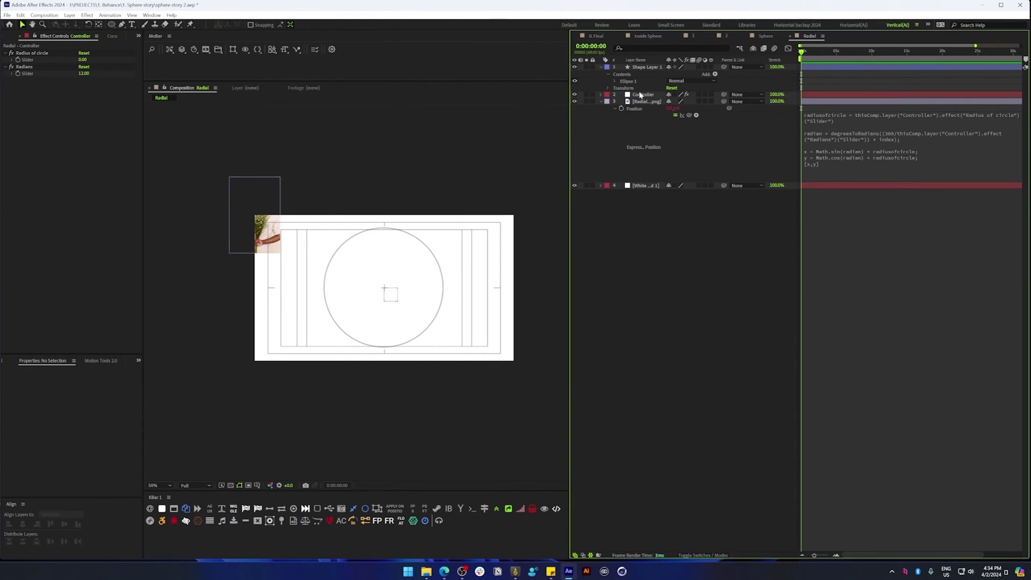
click(263, 217)
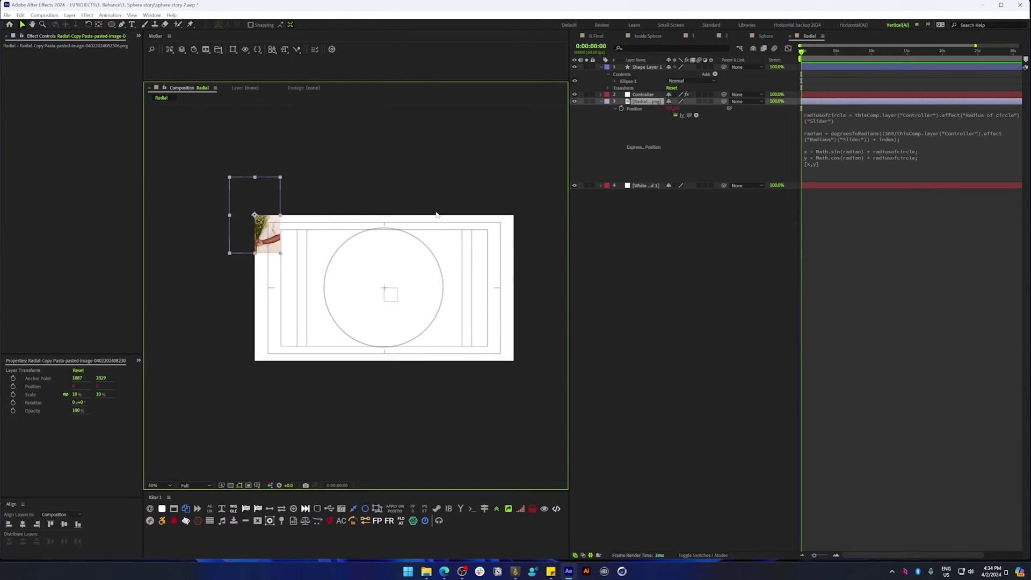
click(815, 94)
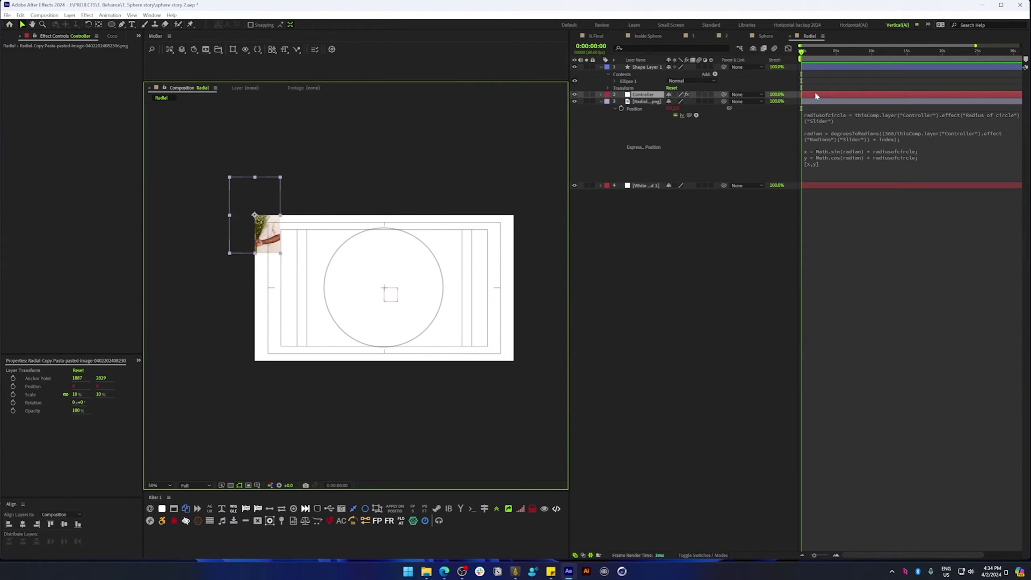
scroll(357, 273, up, 2)
drag(413, 284, 425, 185)
scroll(424, 185, up, 2)
drag(477, 209, 309, 512)
drag(489, 286, 346, 253)
scroll(347, 253, up, 1)
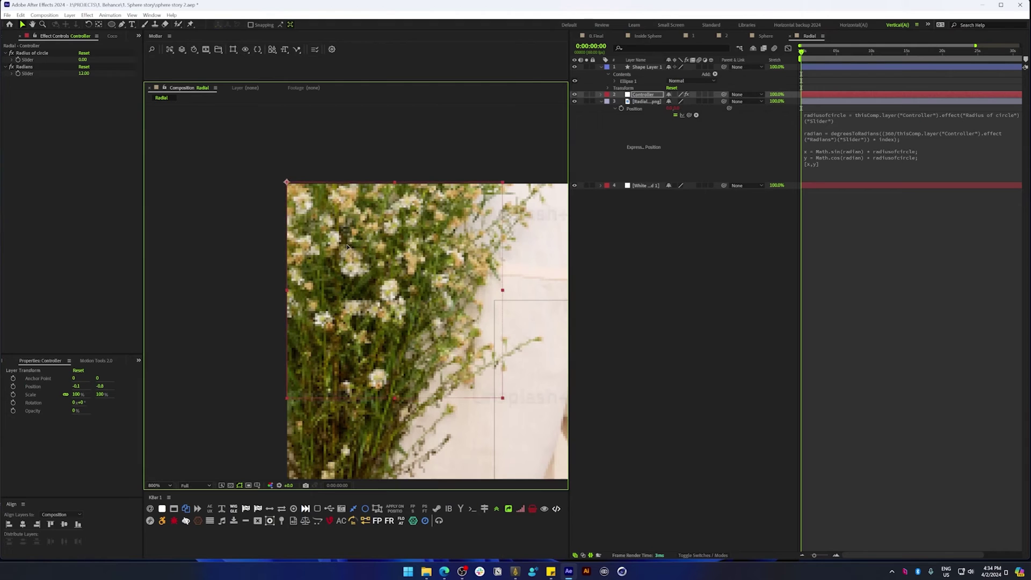
click(76, 386)
text(0)
click(100, 387)
text(0)
key(Return)
Parent the image layer to the Controller null and move the null to the circle's centre at about 960, 540
click(667, 135)
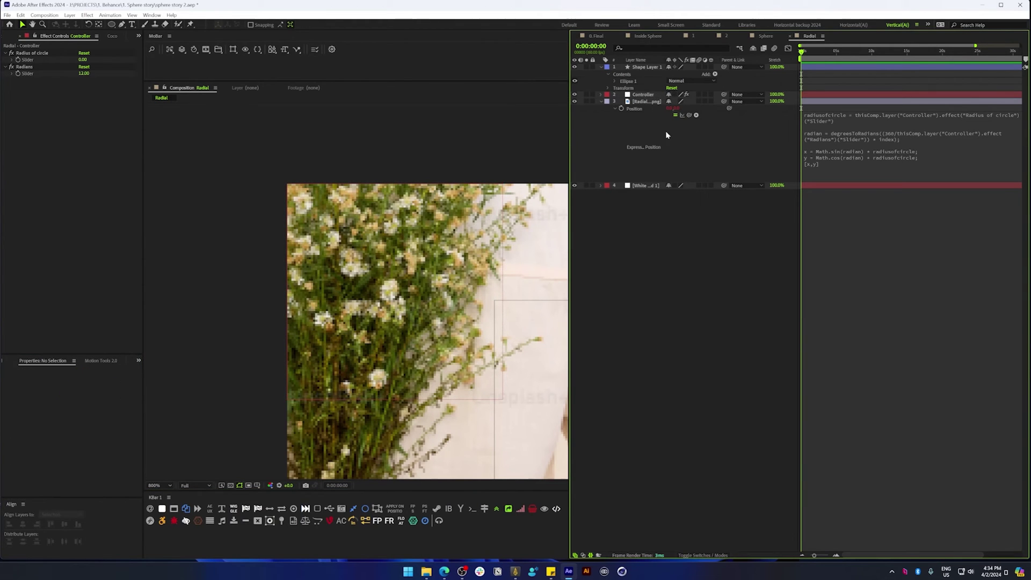
drag(725, 102, 643, 95)
scroll(550, 184, down, 3)
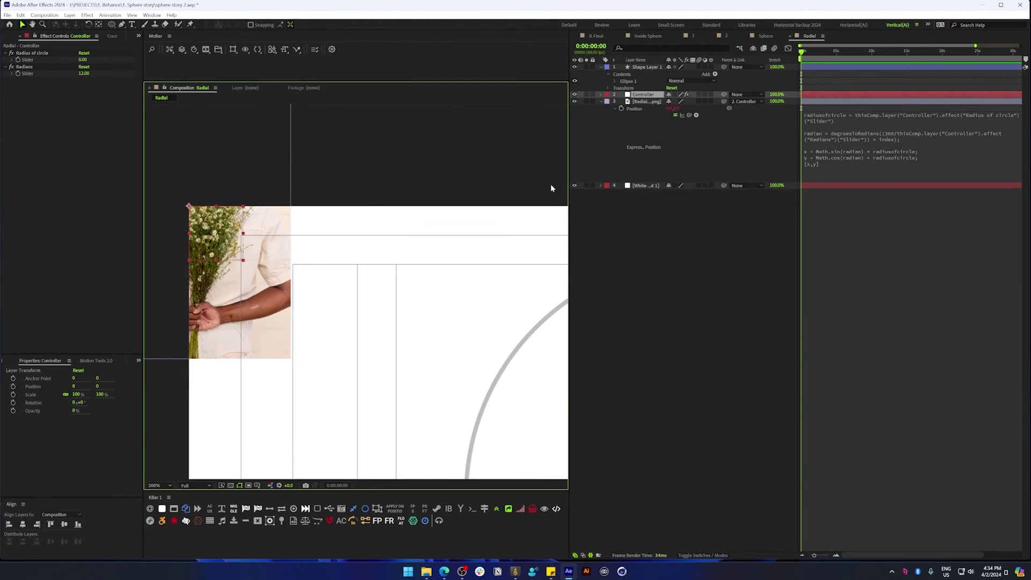
scroll(344, 282, down, 3)
drag(342, 286, 325, 260)
scroll(356, 274, up, 2)
drag(175, 160, 432, 300)
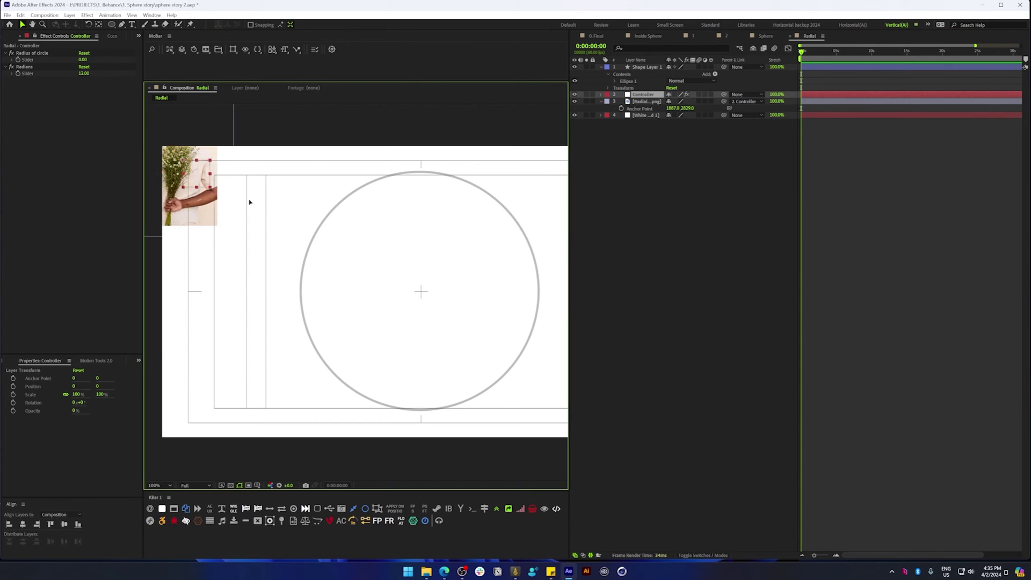
scroll(435, 308, up, 2)
scroll(432, 298, down, 2)
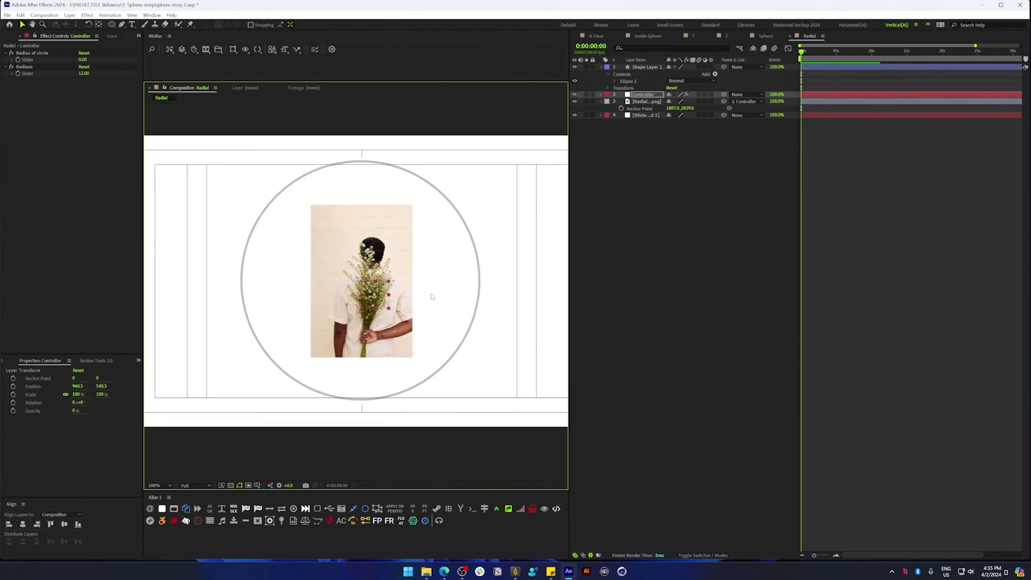
Adjust the Radius of circle slider to about 425.9 and scale the image layer down to 4.9%
drag(84, 59, 283, 100)
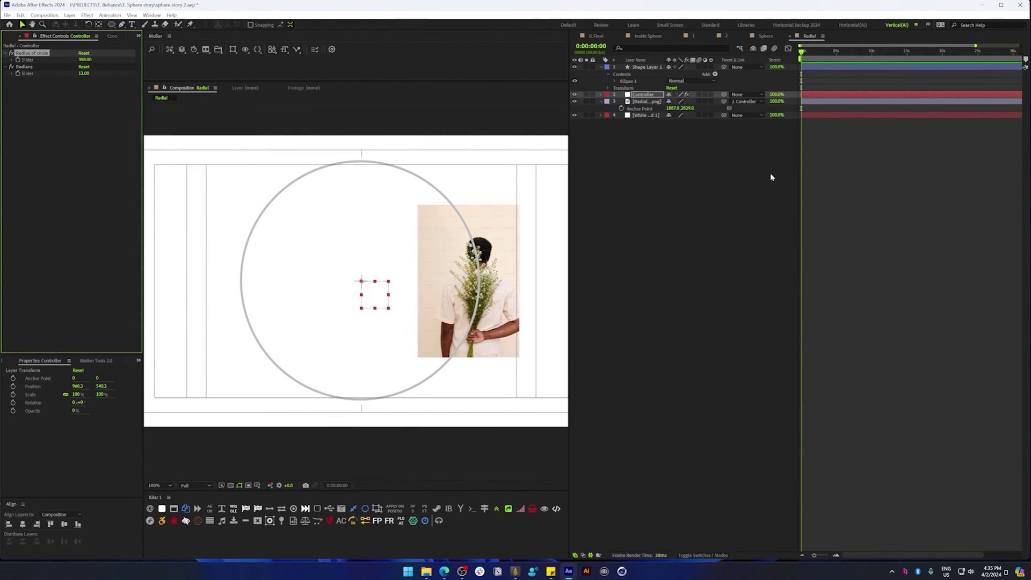
click(646, 102)
key(s)
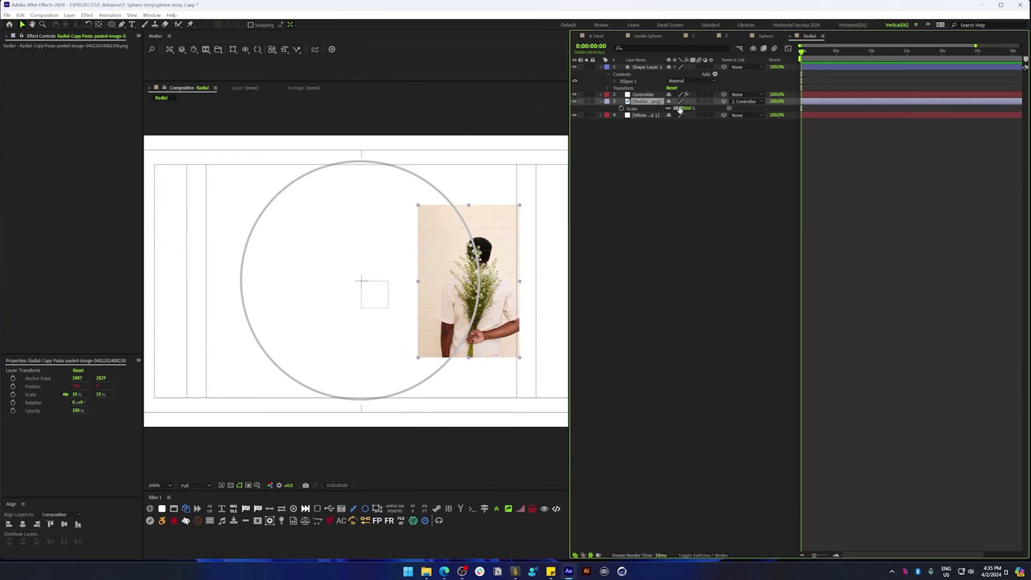
drag(693, 109, 661, 108)
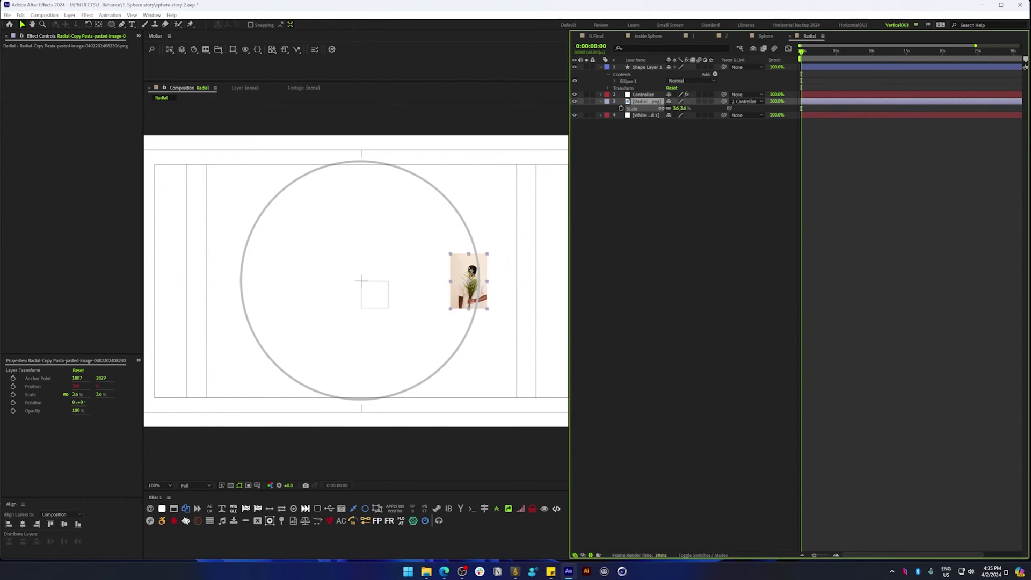
click(640, 94)
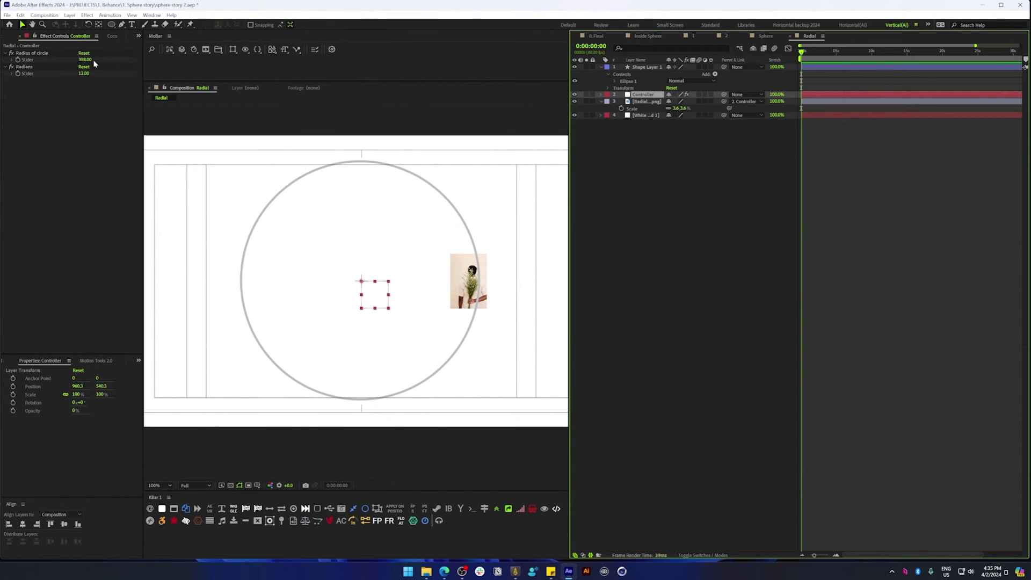
drag(94, 63, 214, 74)
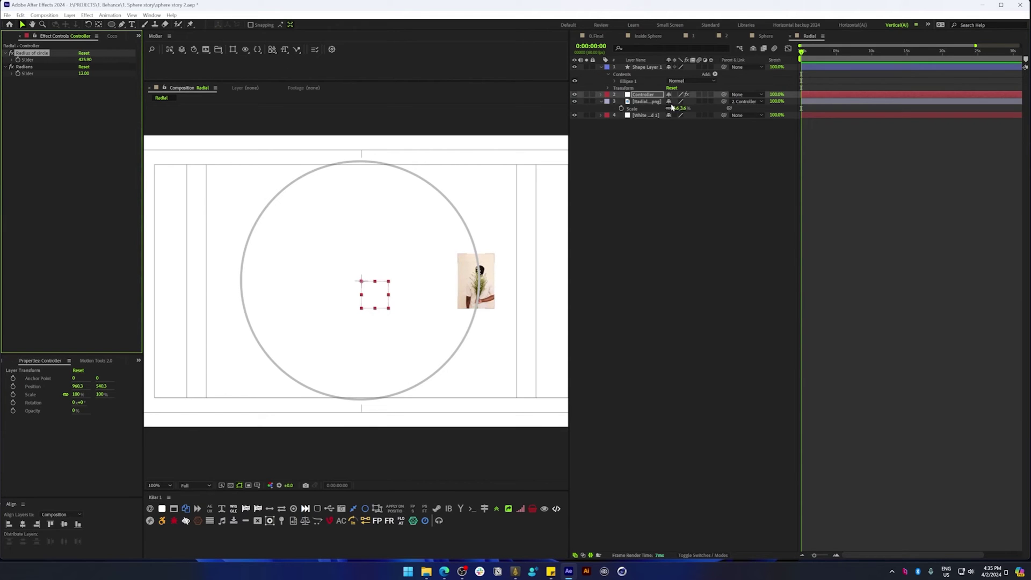
drag(673, 107, 688, 107)
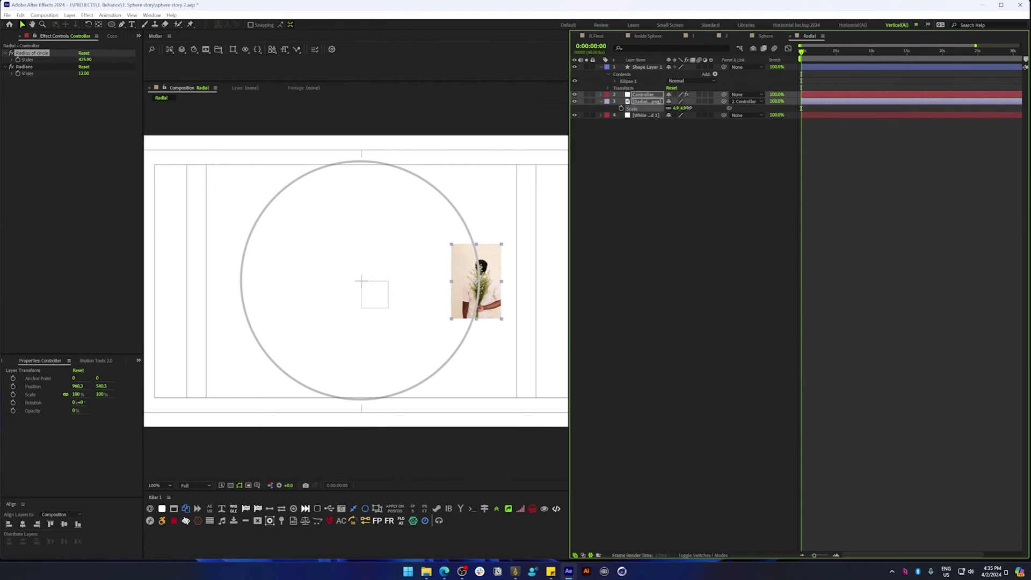
click(668, 169)
Duplicate the image layer six times to distribute copies around the circle
click(646, 95)
click(645, 101)
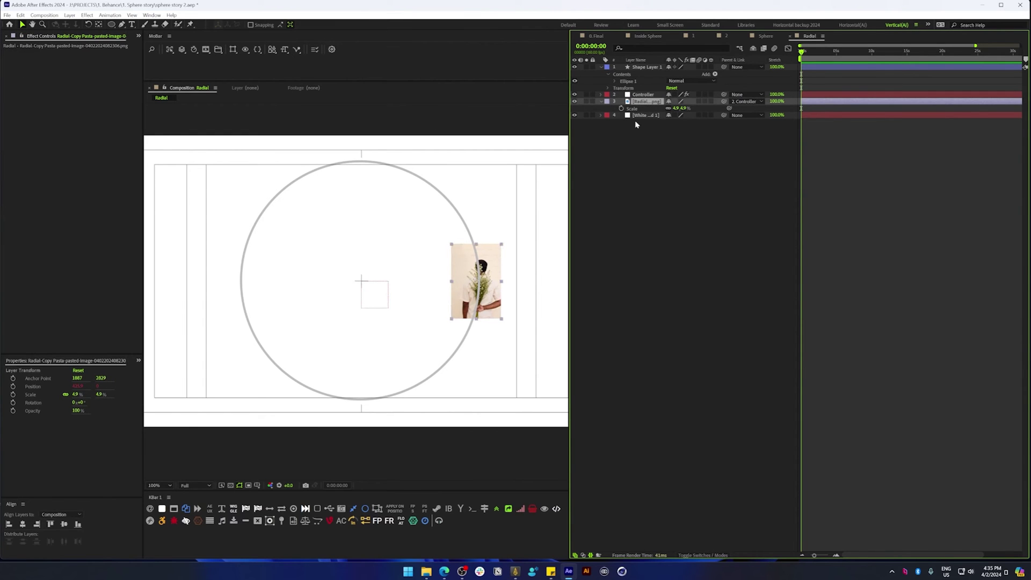
key(ctrl+d)
key(ctrl+d)
key(ctrl+d)
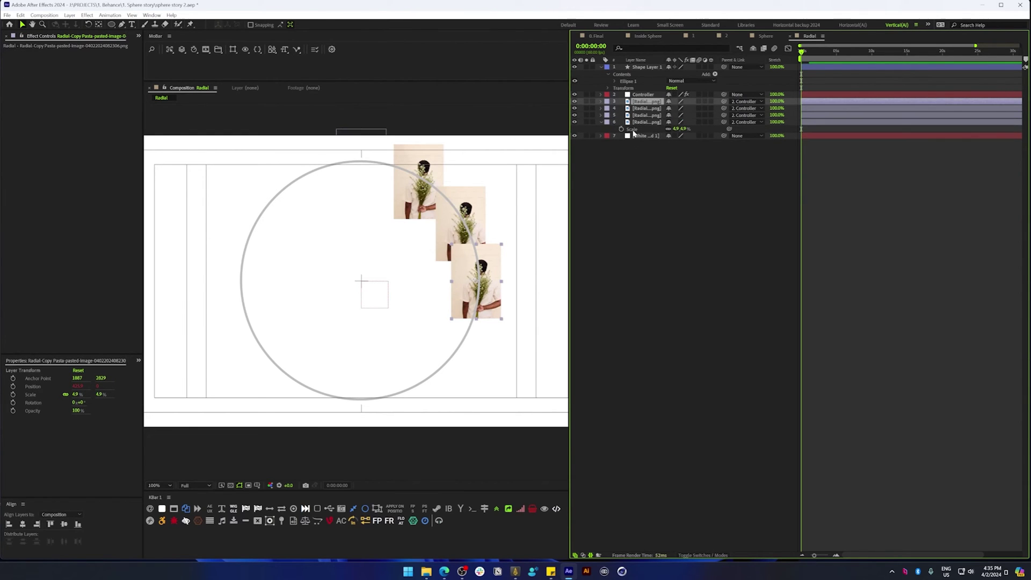
key(ctrl+d)
key(ctrl+d)
key(ctrl+d)
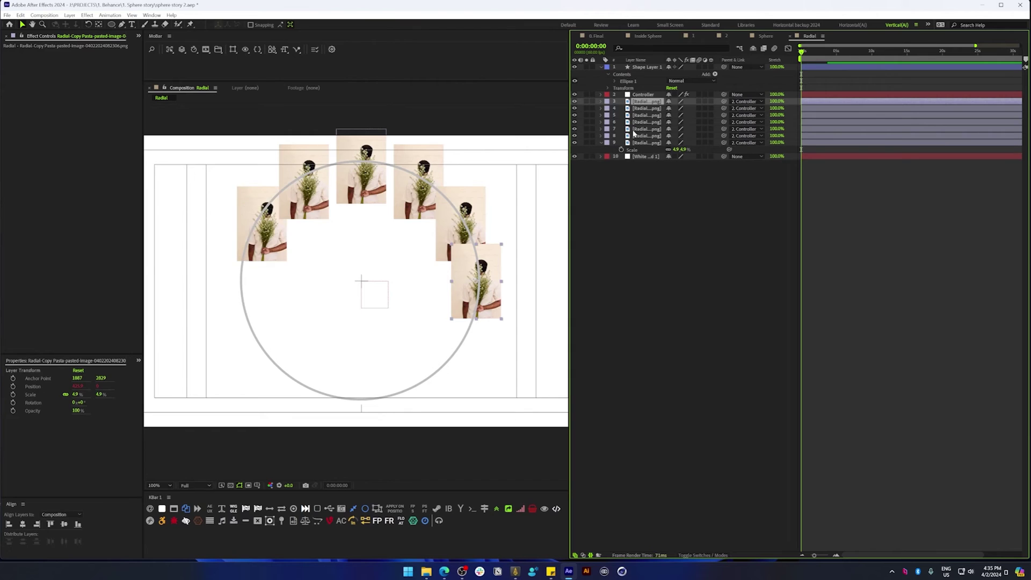
Try the Controller's Radians slider at 6 and set it to 8
click(639, 95)
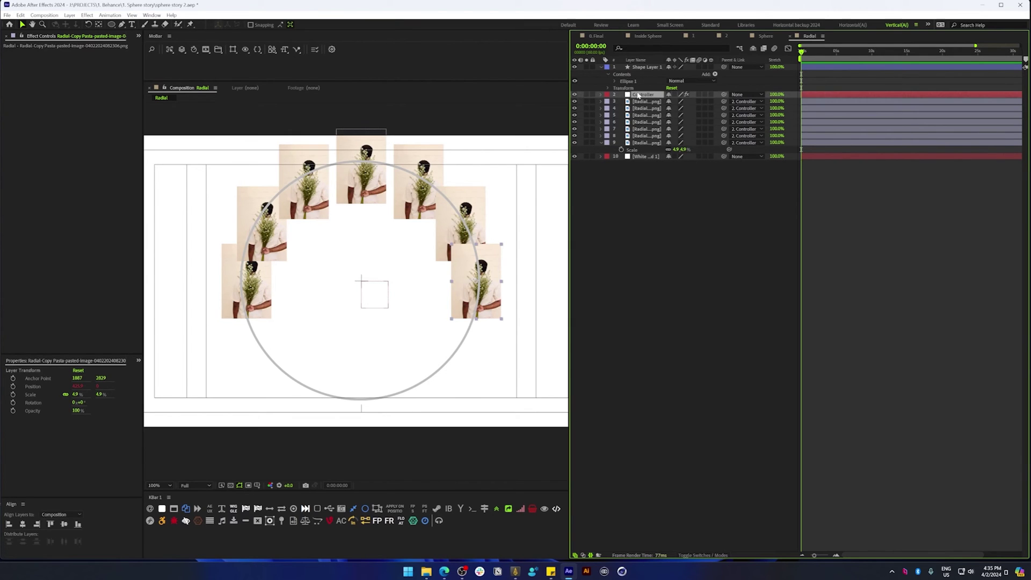
click(85, 74)
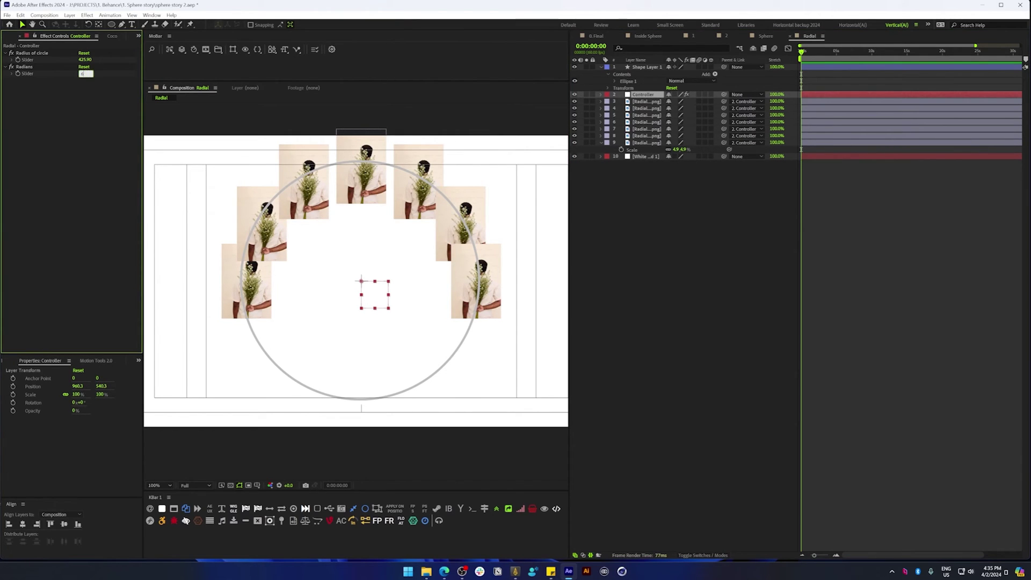
text(6)
key(Return)
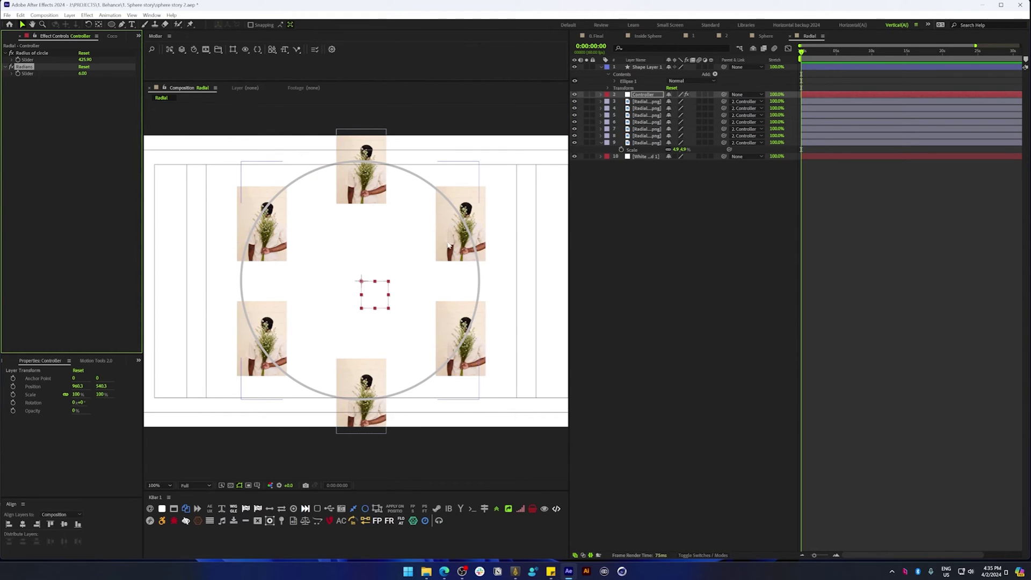
click(83, 74)
text(8)
key(Return)
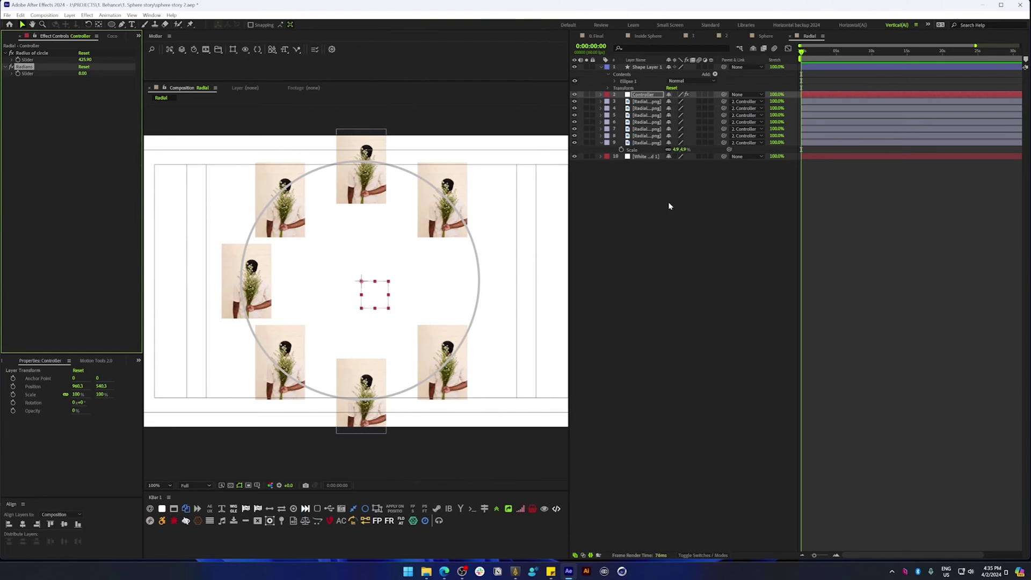
Duplicate the uppermost image layer once more to fill the remaining gap in the ring
click(668, 204)
click(641, 102)
key(ctrl+d)
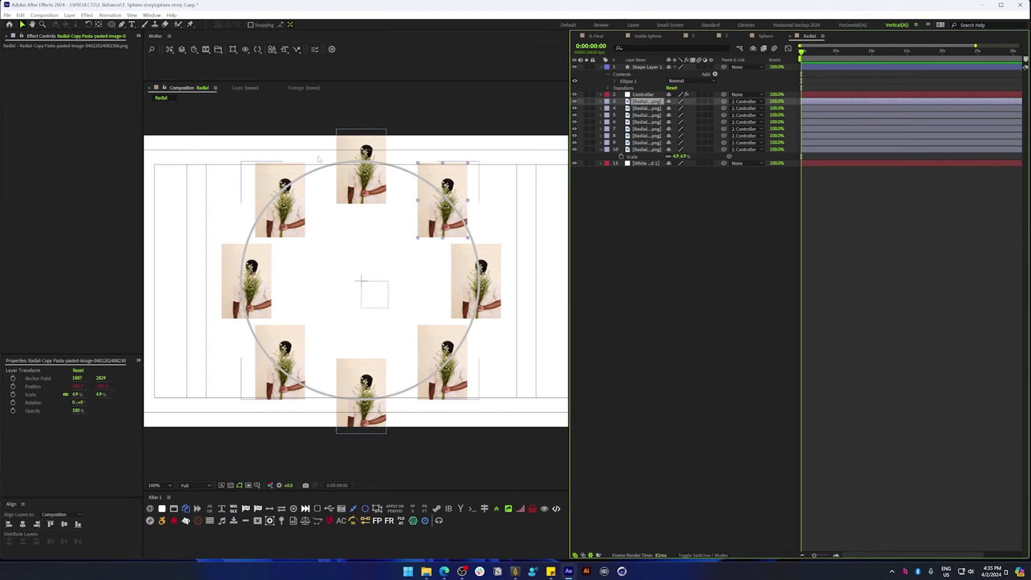
Delete the circular guide shape layer from the Radial composition
click(743, 260)
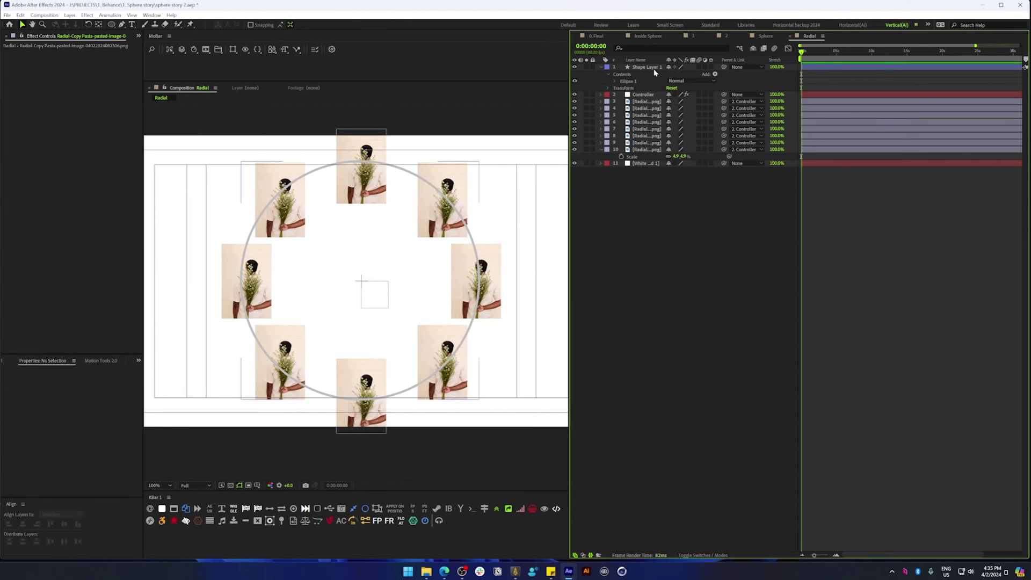
click(655, 68)
key(Delete)
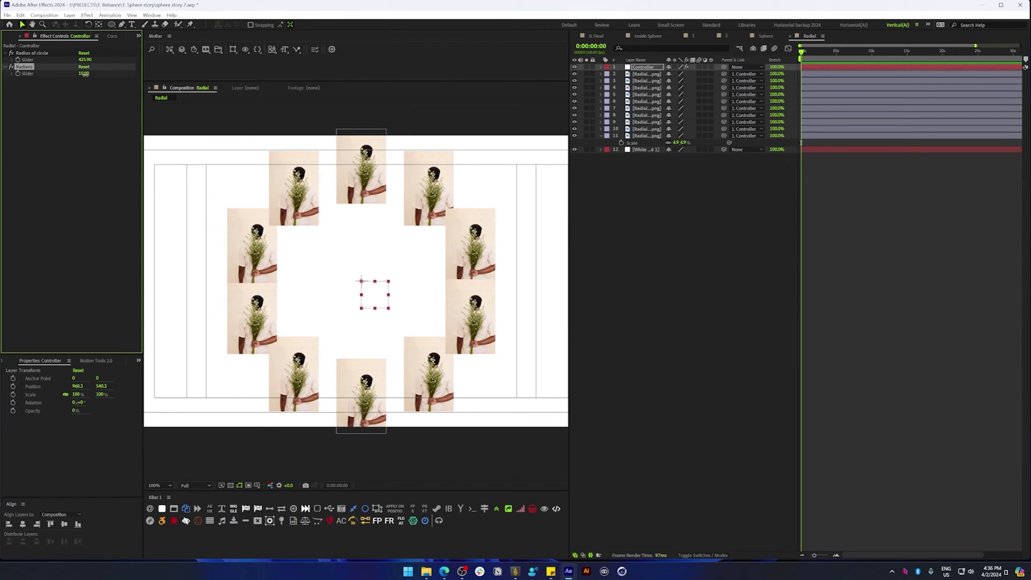
Set the Controller's Radians slider to 12 and duplicate the uppermost image layer until twelve images fill the ring
click(84, 74)
text(12)
key(Return)
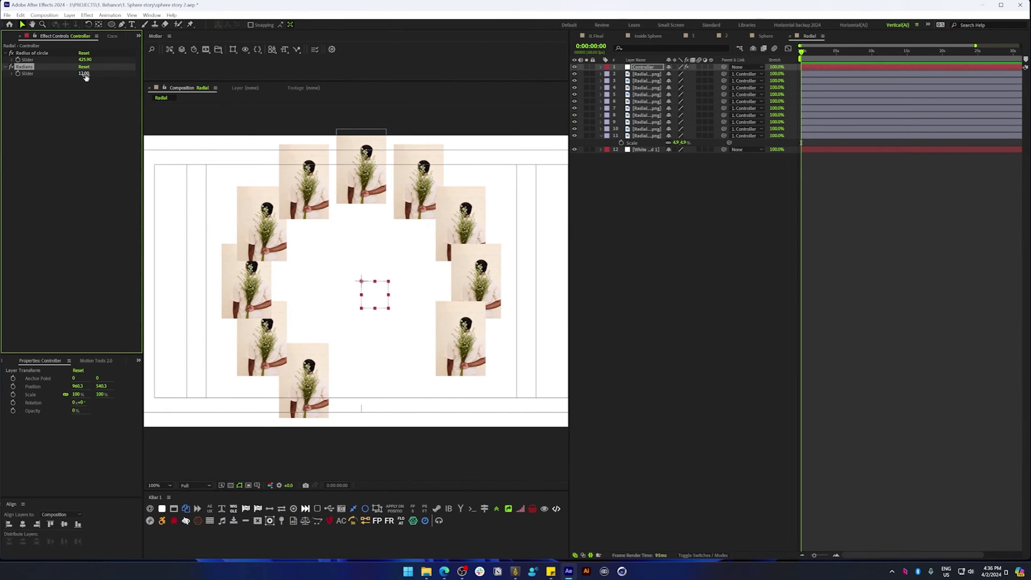
click(645, 77)
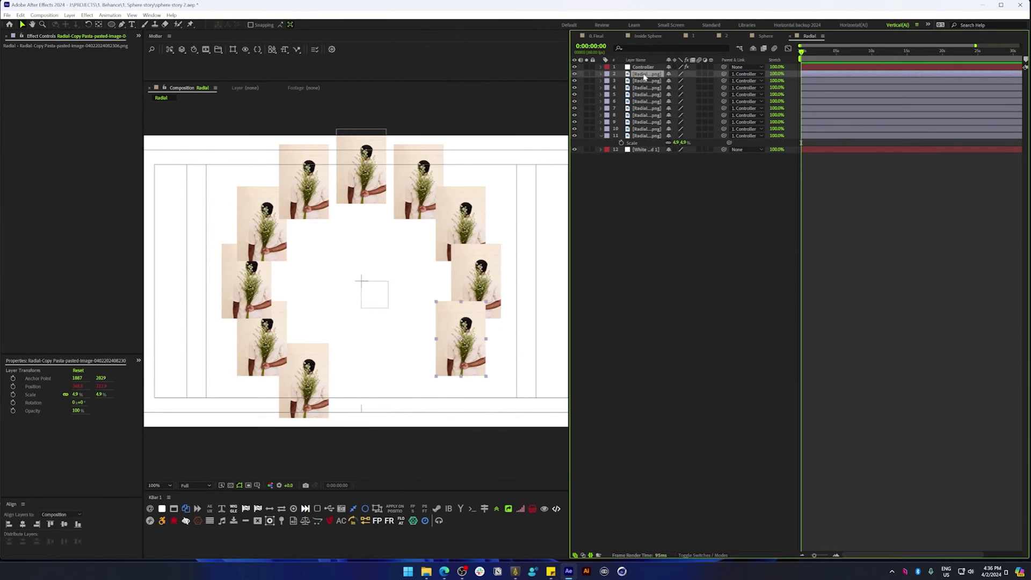
key(ctrl+d)
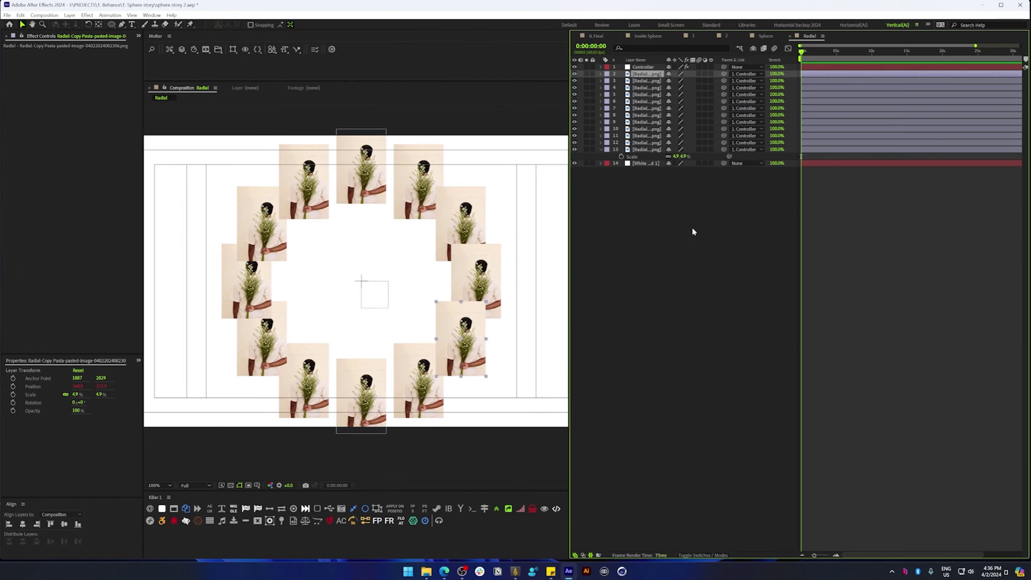
click(693, 232)
Replace the uppermost image layer's source with the first image in the Copy Pasta folder and scale it to 22.8%
click(647, 76)
scroll(102, 37, up, 1)
click(84, 293)
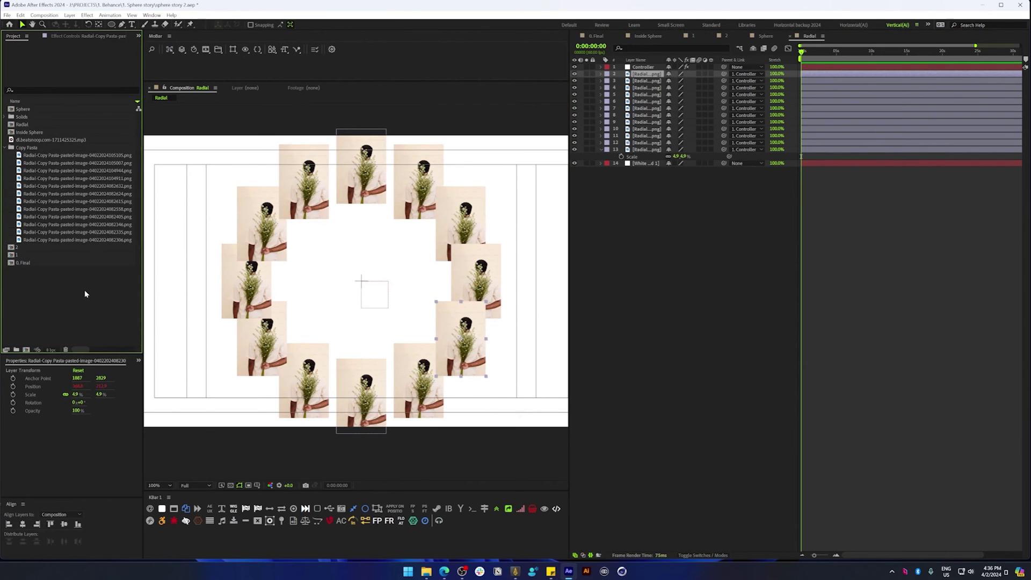
click(78, 156)
click(76, 164)
click(80, 156)
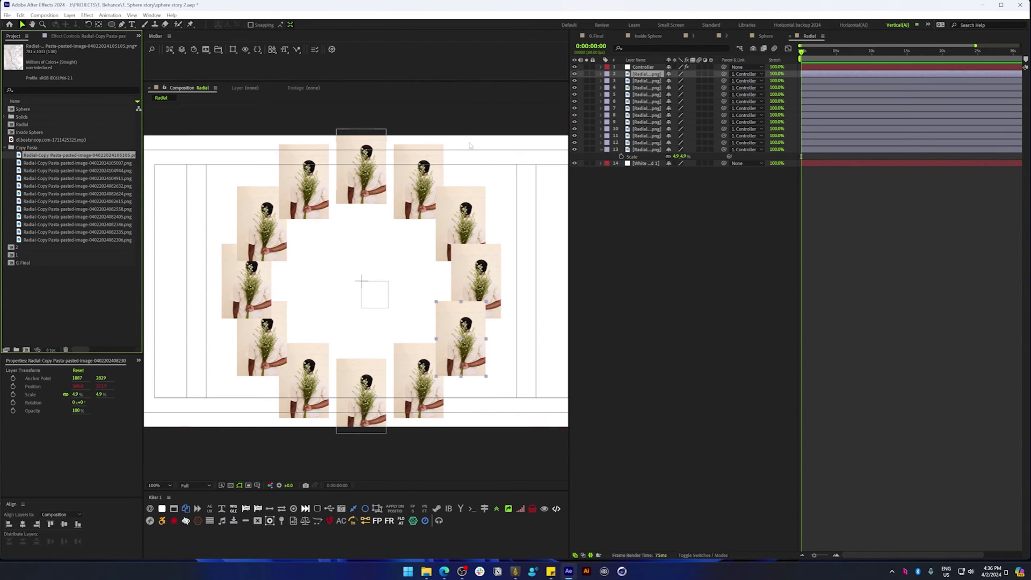
click(643, 81)
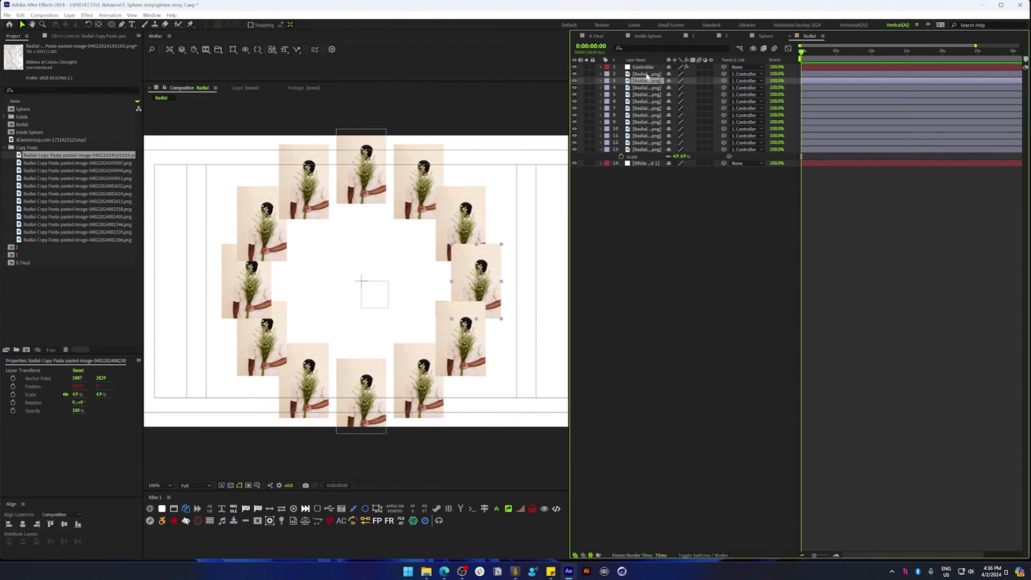
click(647, 74)
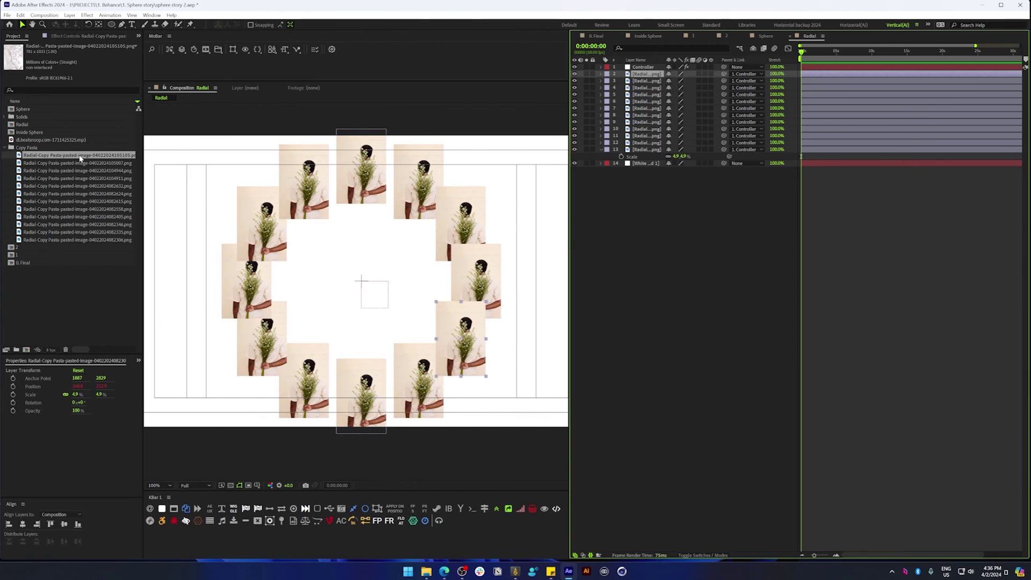
drag(79, 159, 651, 75)
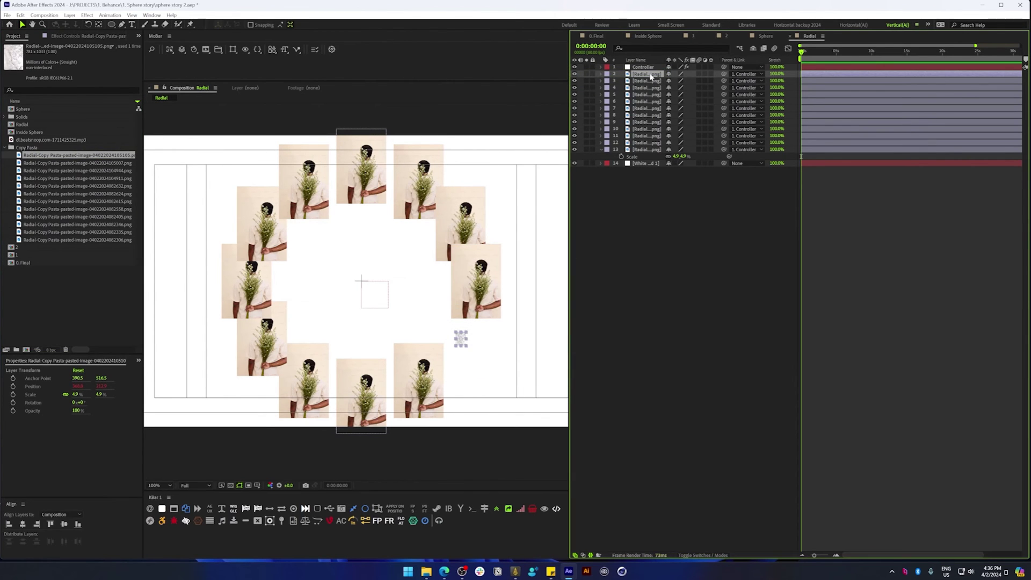
key(s)
drag(679, 80, 740, 85)
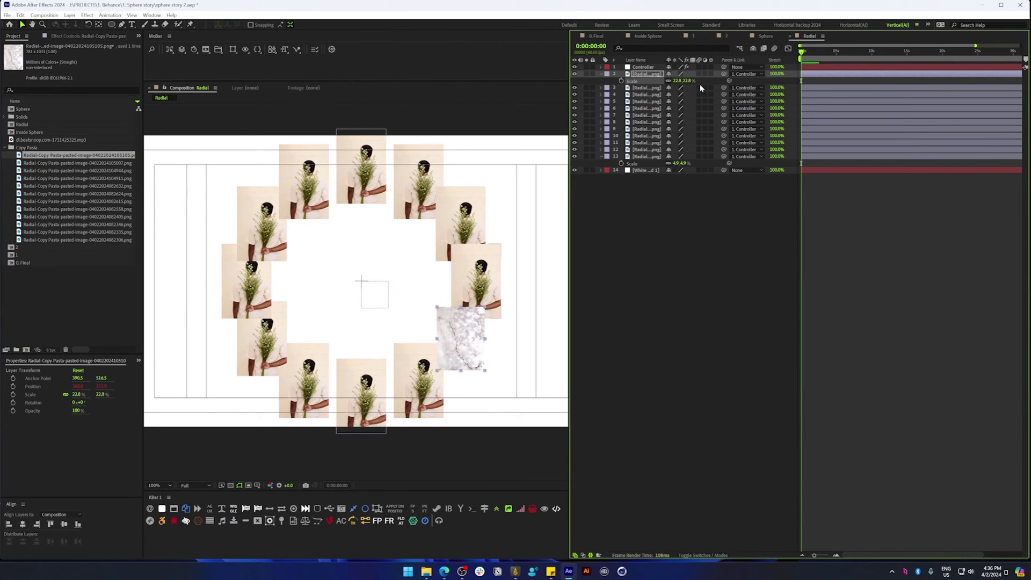
Replace layer 3's source with the second Copy Pasta image and scale it to 26.3%
click(649, 89)
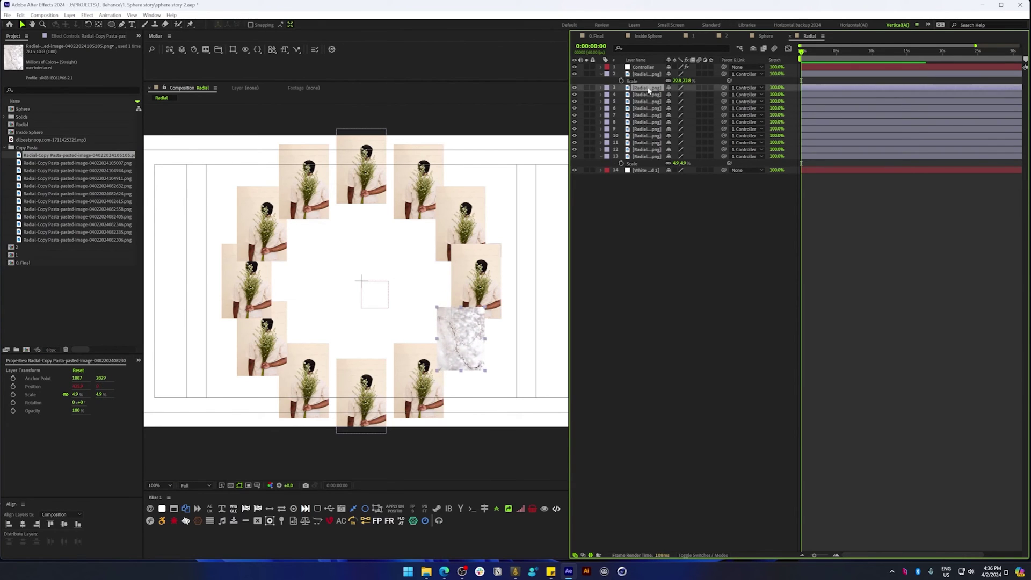
click(83, 163)
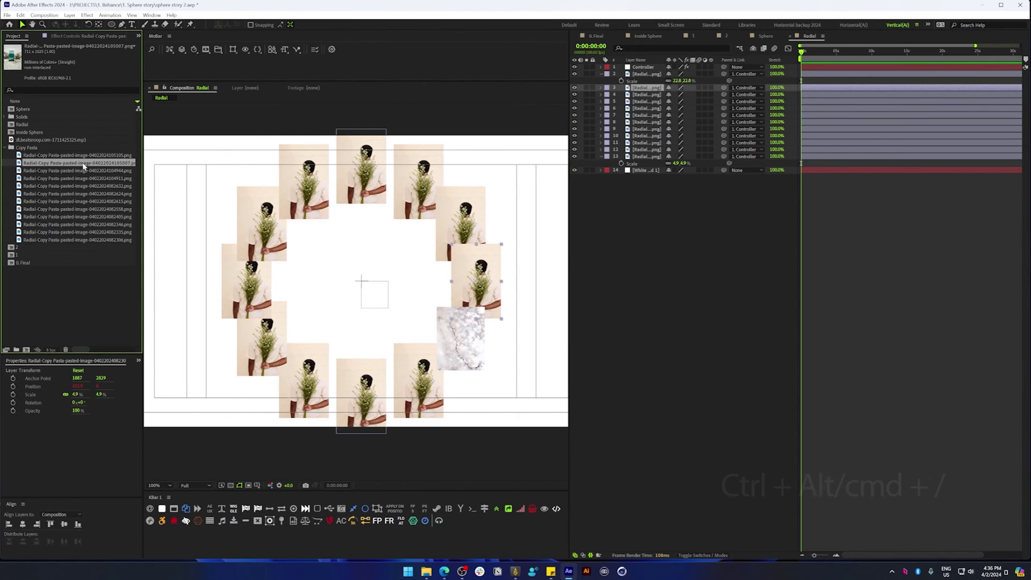
key(ctrl+alt+slash)
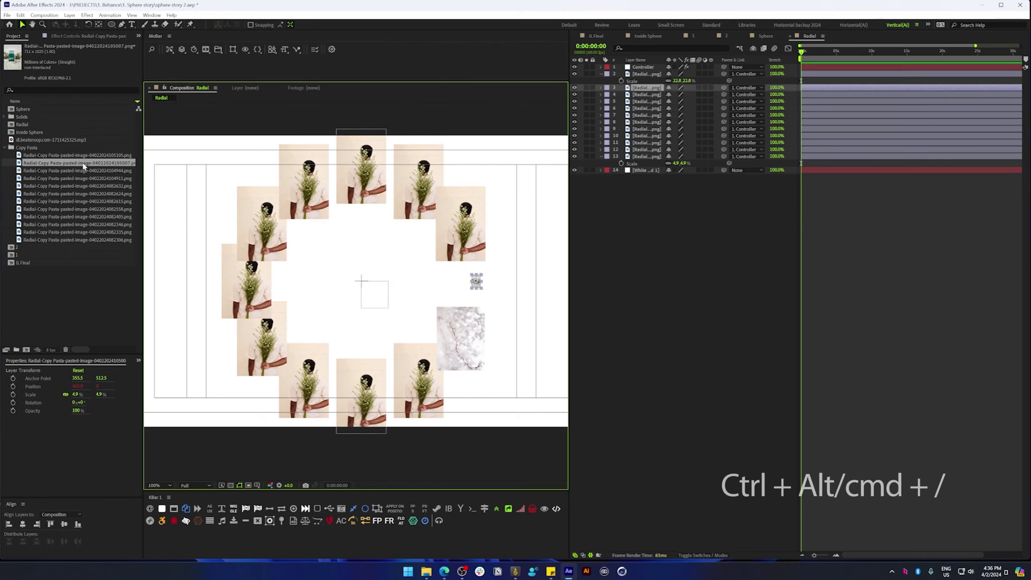
click(651, 89)
key(s)
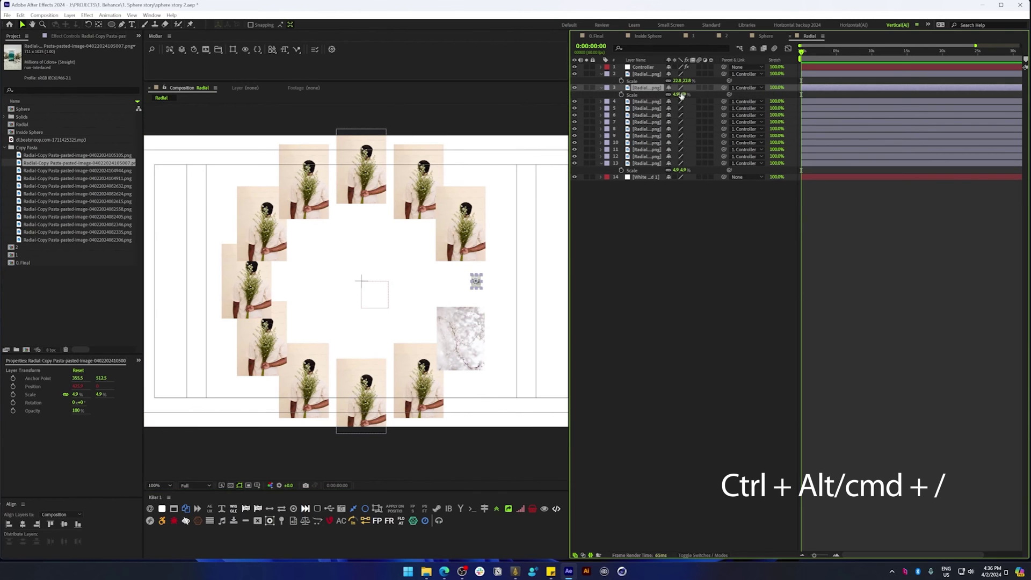
drag(689, 94, 691, 94)
Replace the sources of the remaining image layers one by one with the successive images from the Copy Pasta folder
click(649, 101)
click(76, 171)
key(ctrl+alt+slash)
click(650, 108)
click(107, 178)
key(ctrl+alt+slash)
click(649, 115)
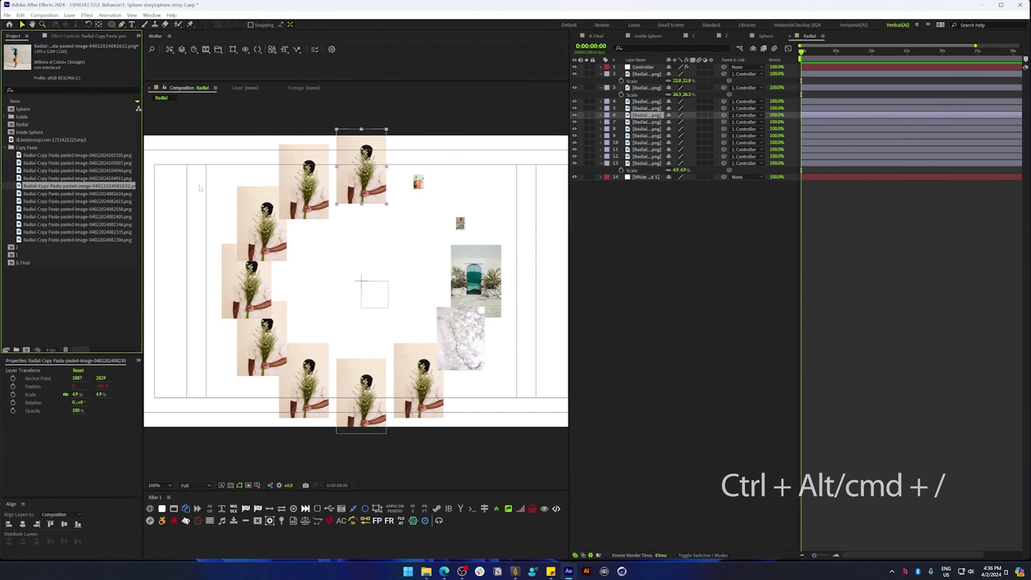
key(ctrl+alt+slash)
click(646, 122)
click(77, 194)
key(ctrl+alt+slash)
click(647, 129)
click(78, 201)
key(ctrl+alt+slash)
click(644, 135)
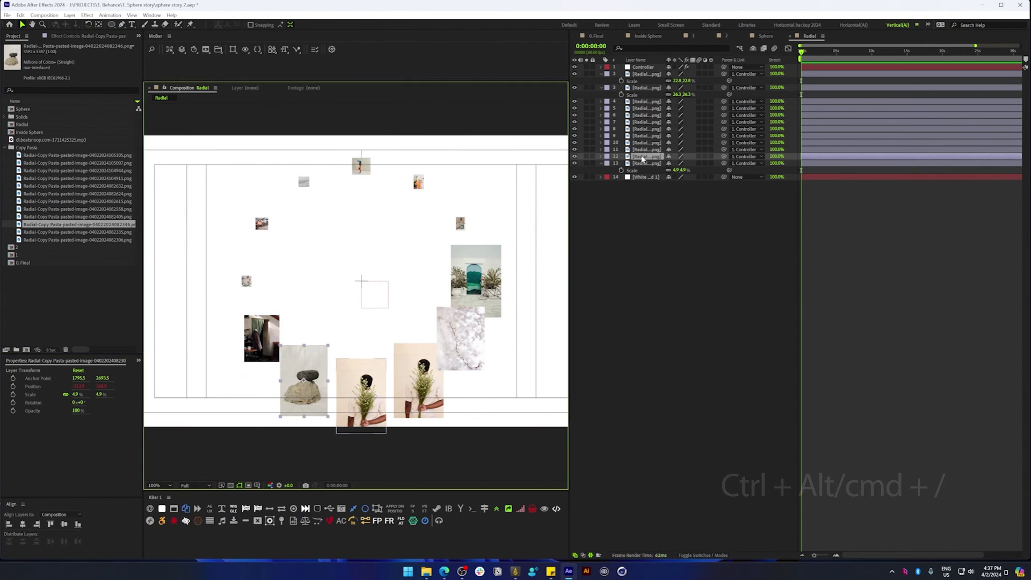
click(76, 239)
key(ctrl+alt+slash)
Scale the six undersized image layers, 4 through 9, up together to 22.3%
click(648, 135)
shift+click(648, 88)
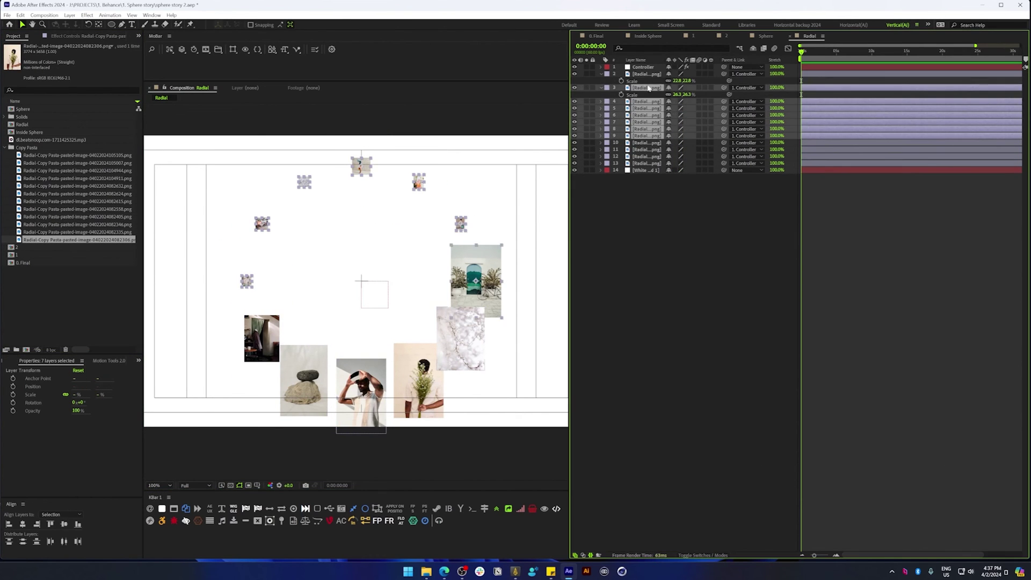
ctrl+click(648, 87)
key(s)
drag(679, 122, 760, 119)
click(800, 311)
Crop the wide handstand image at the top of the ring to a narrower format with a rectangular mask
click(371, 155)
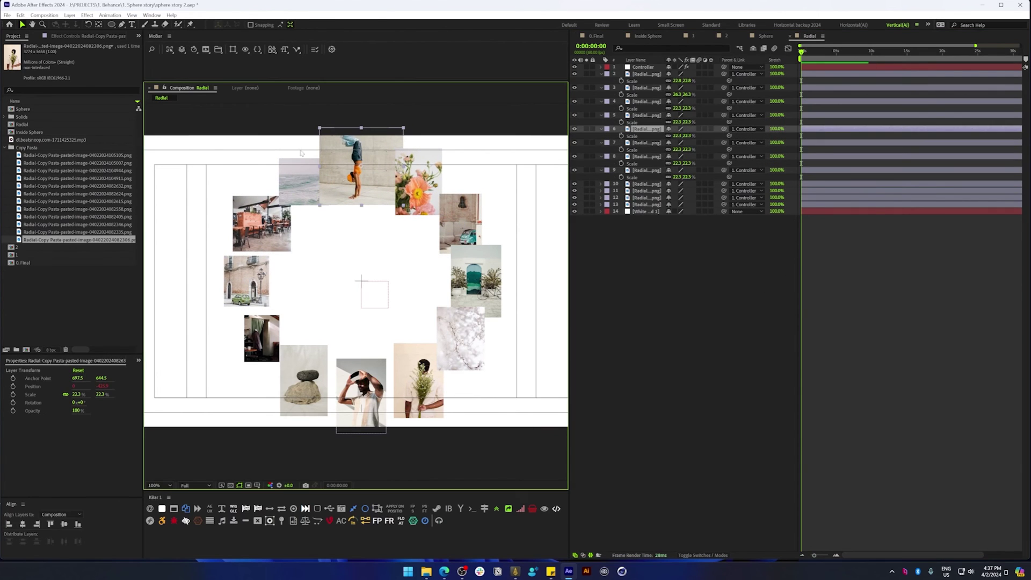
drag(111, 24, 129, 31)
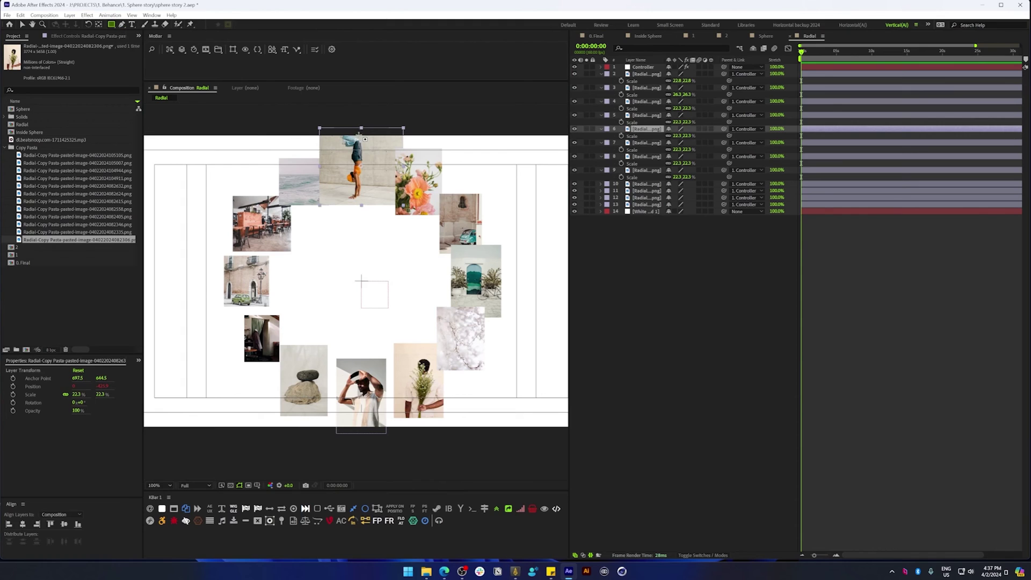
drag(328, 117, 396, 231)
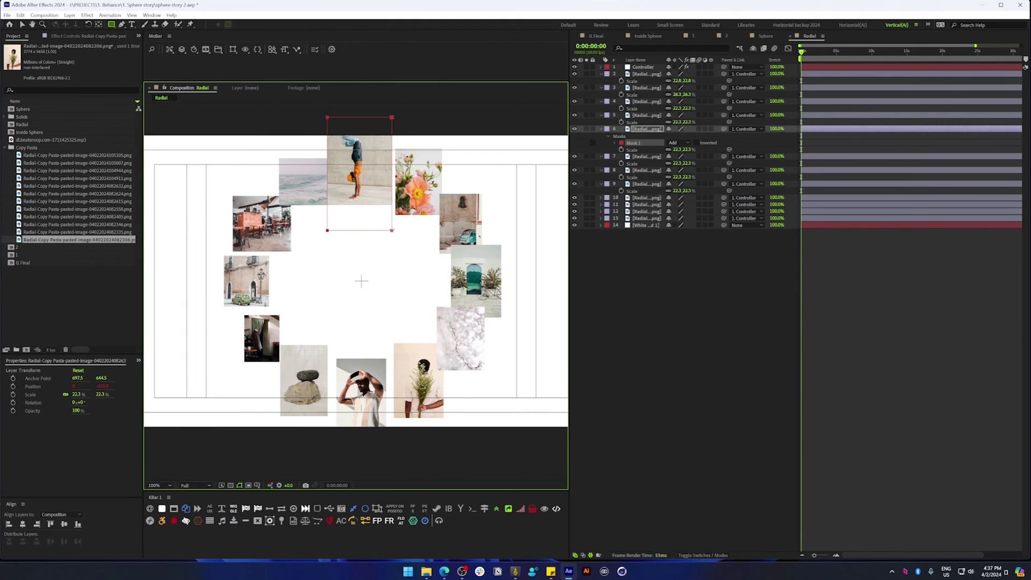
click(700, 297)
key(v)
Scale the dark curtain interior image at the ring's lower left to 6.5%
click(264, 344)
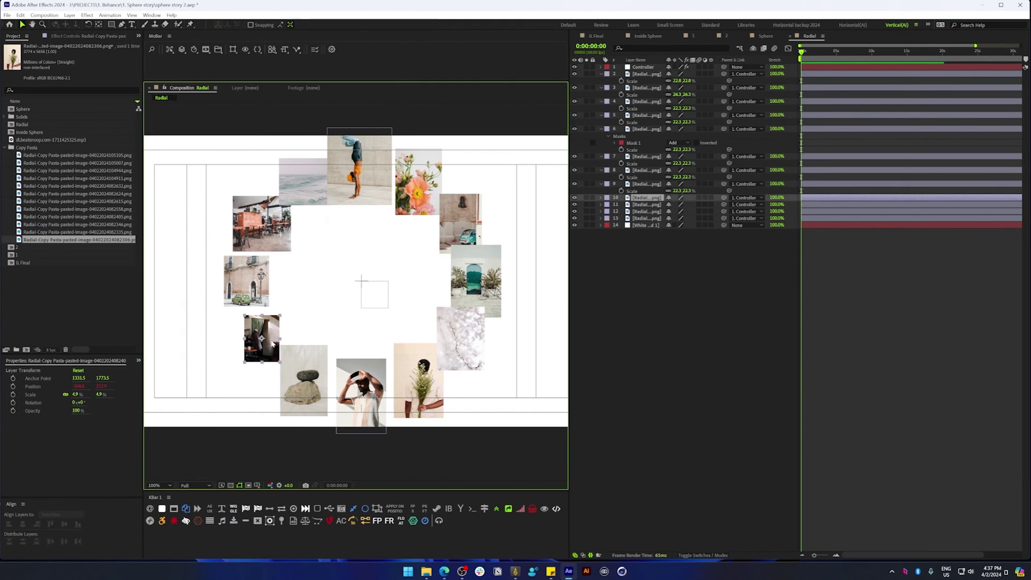
key(s)
drag(681, 204, 688, 205)
click(697, 242)
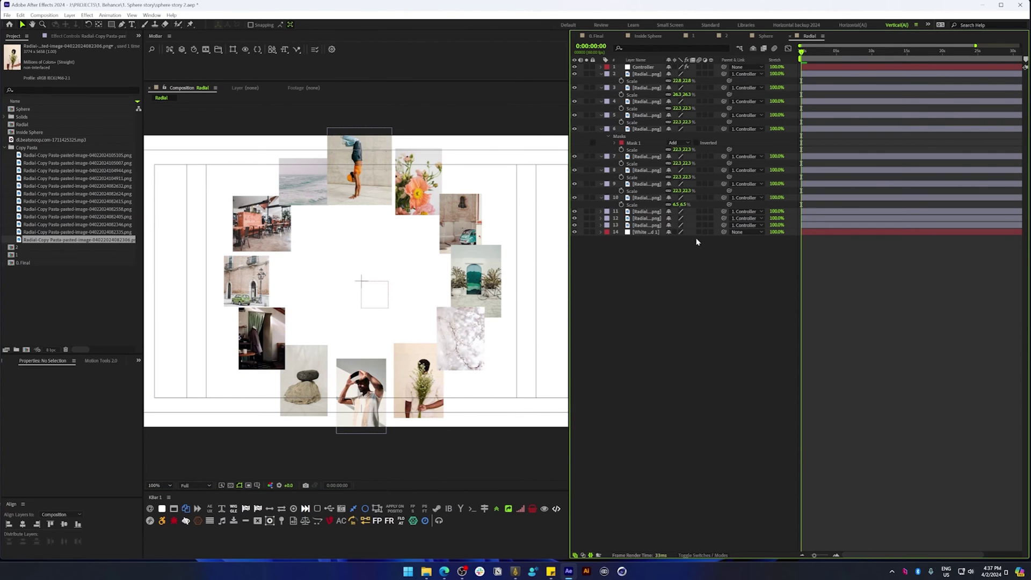
Reveal the Controller layer's Rotation and try rotating the whole ring of images, undoing the rotation
click(651, 68)
key(r)
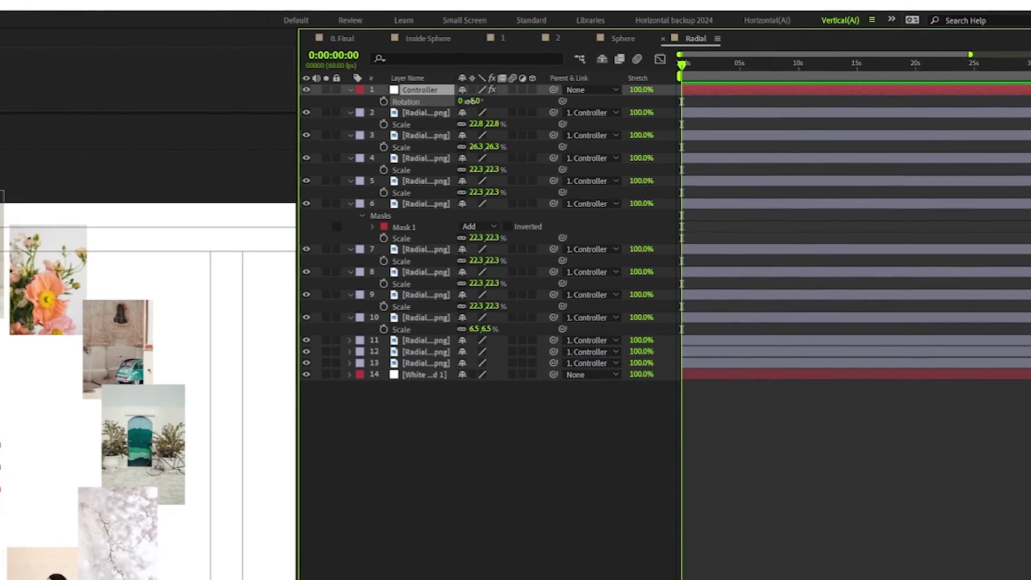
drag(471, 101, 456, 121)
key(ctrl+z)
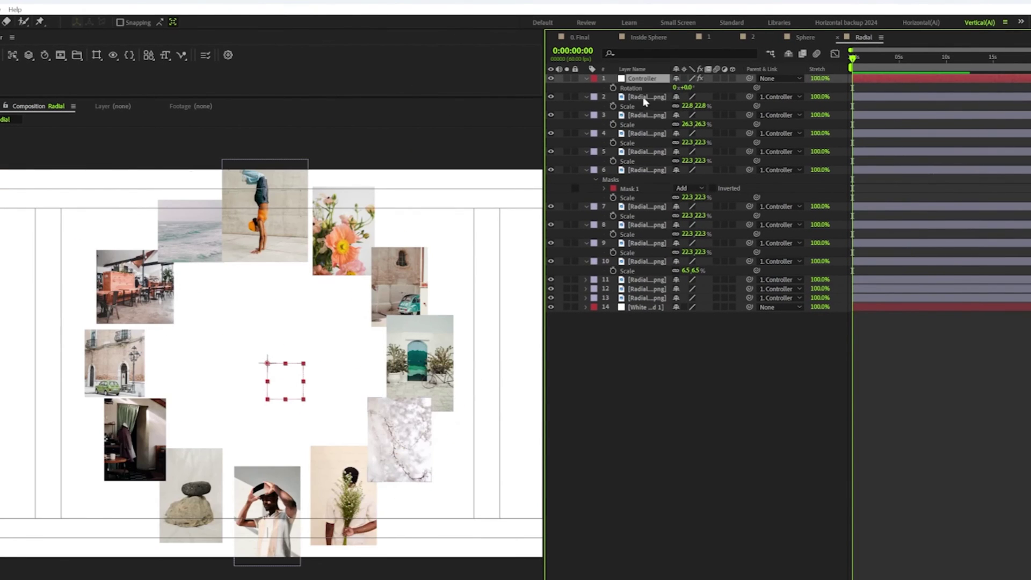
Reveal the Rotation property of all twelve image layers
click(645, 99)
shift+click(644, 297)
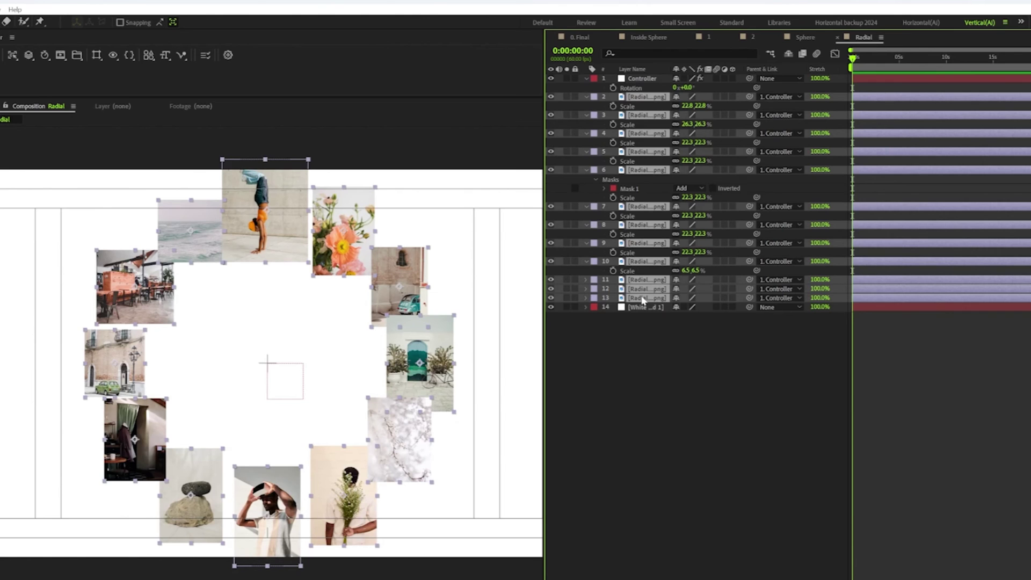
key(r)
click(654, 371)
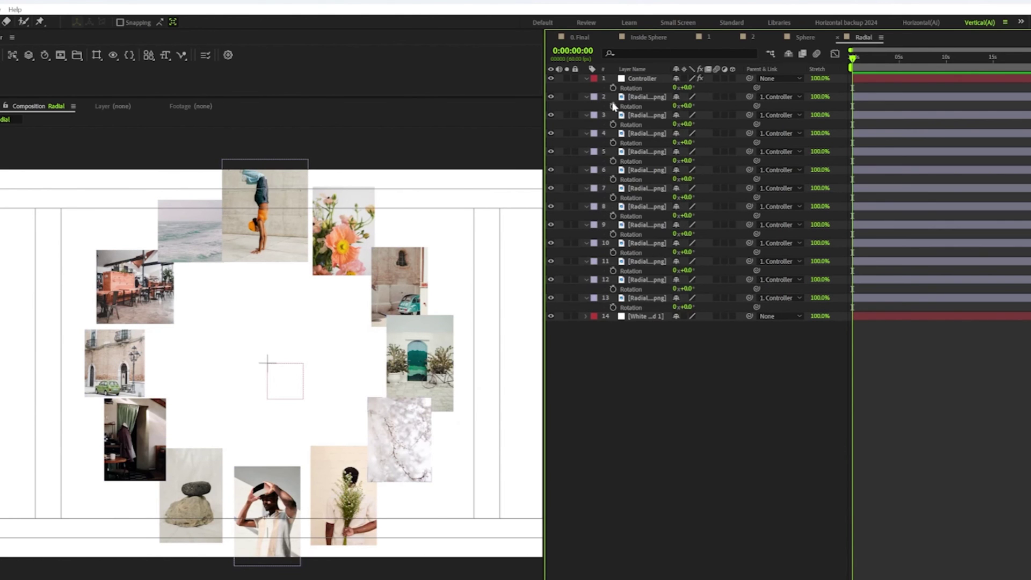
Add the Rotation expression thisComp.layer("Controller").transform.rotation*-1 to the uppermost image layer and test it by temporarily rotating the Controller
click(641, 100)
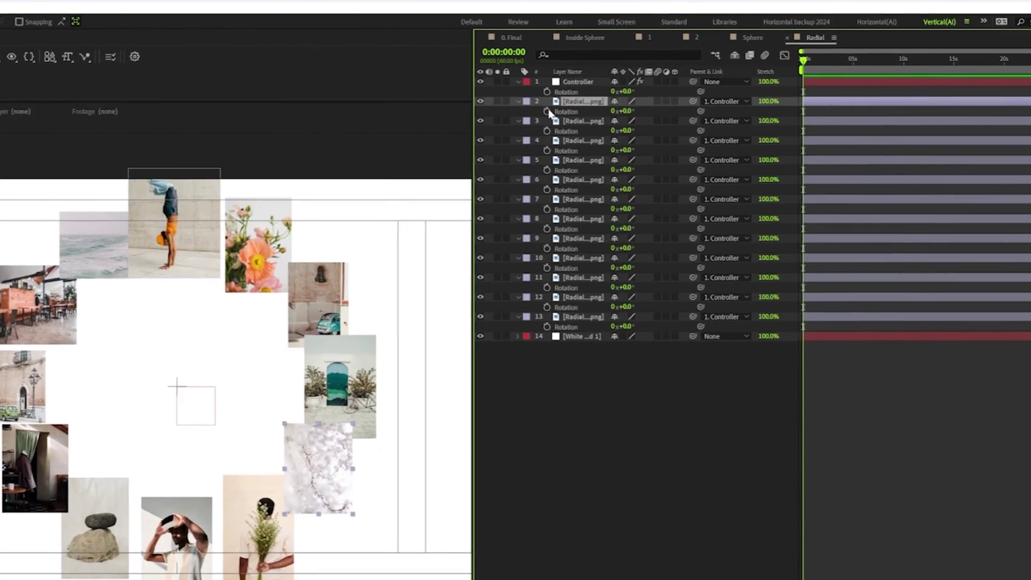
alt+click(548, 111)
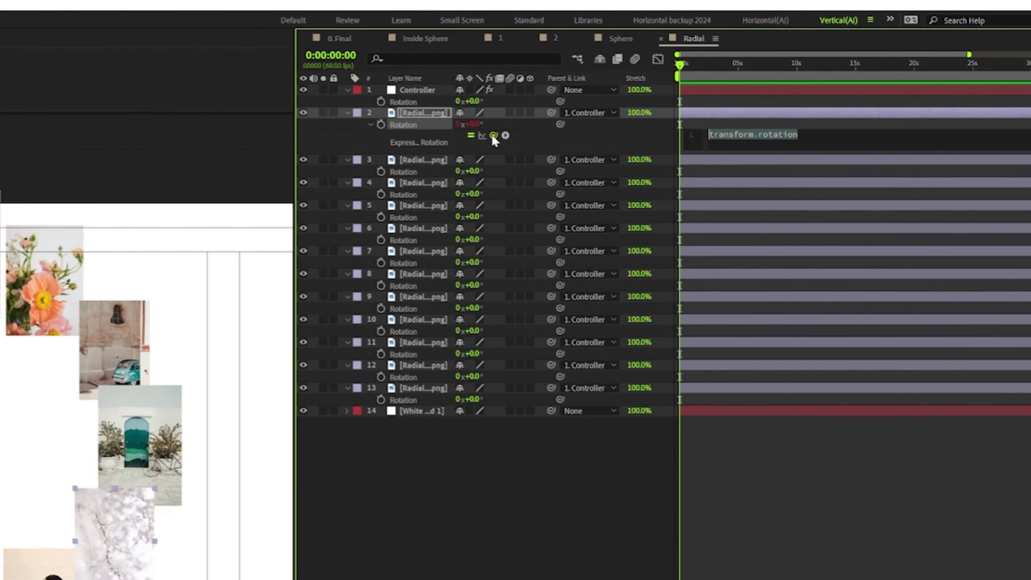
drag(644, 120, 581, 103)
drag(415, 109, 408, 103)
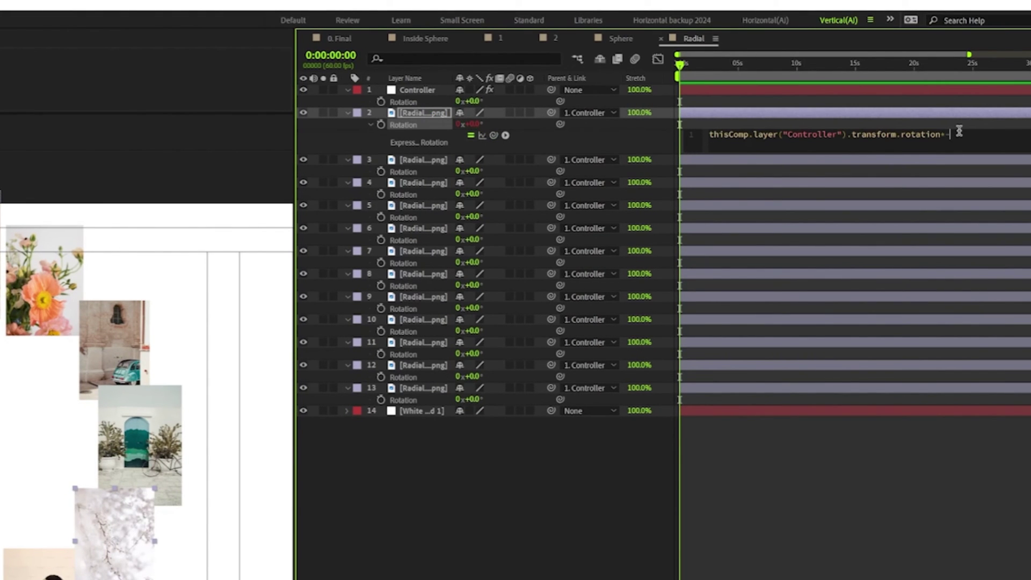
click(477, 487)
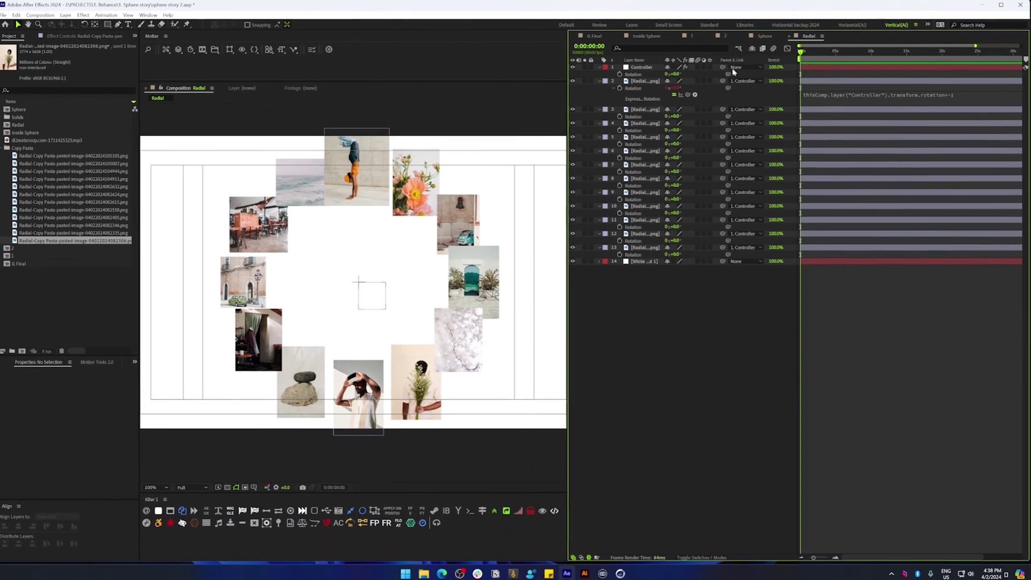
mouse_move(673, 74)
mouse_down()
mouse_move(648, 80)
mouse_move(667, 80)
mouse_up()
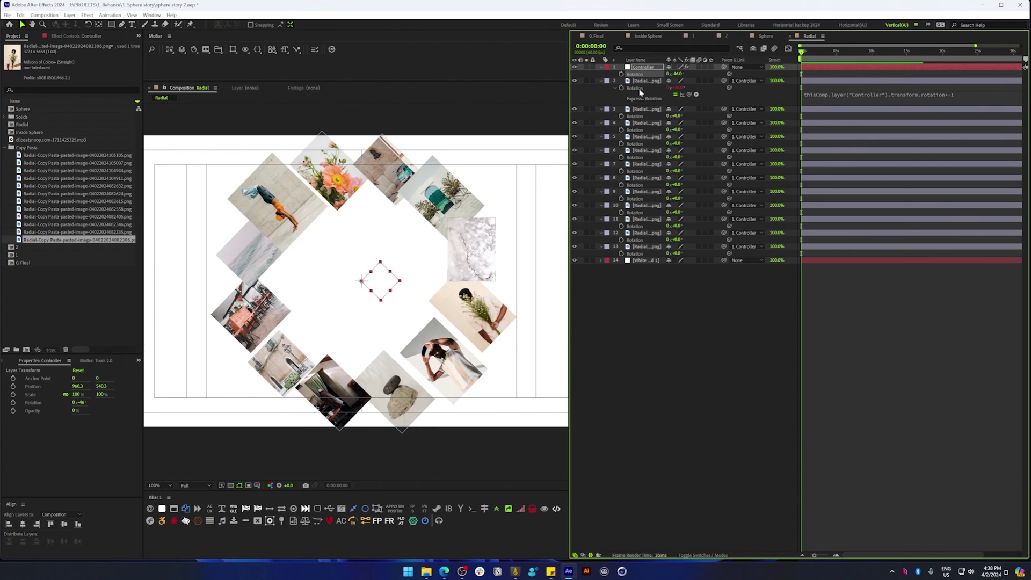
key(ctrl+z)
Copy only the uppermost image layer's Rotation expression and paste it onto all the other image layers
right_click(635, 88)
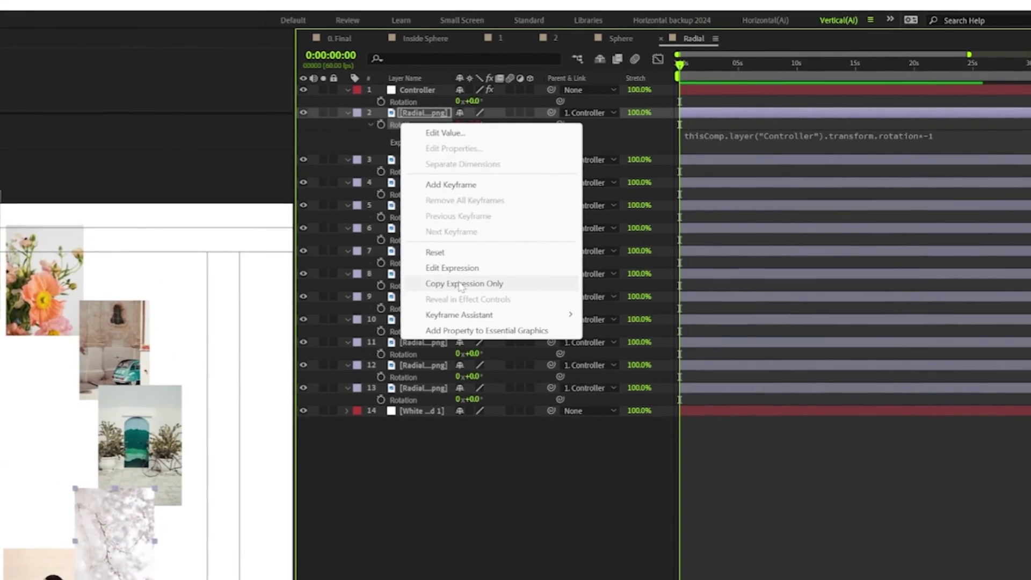
click(461, 284)
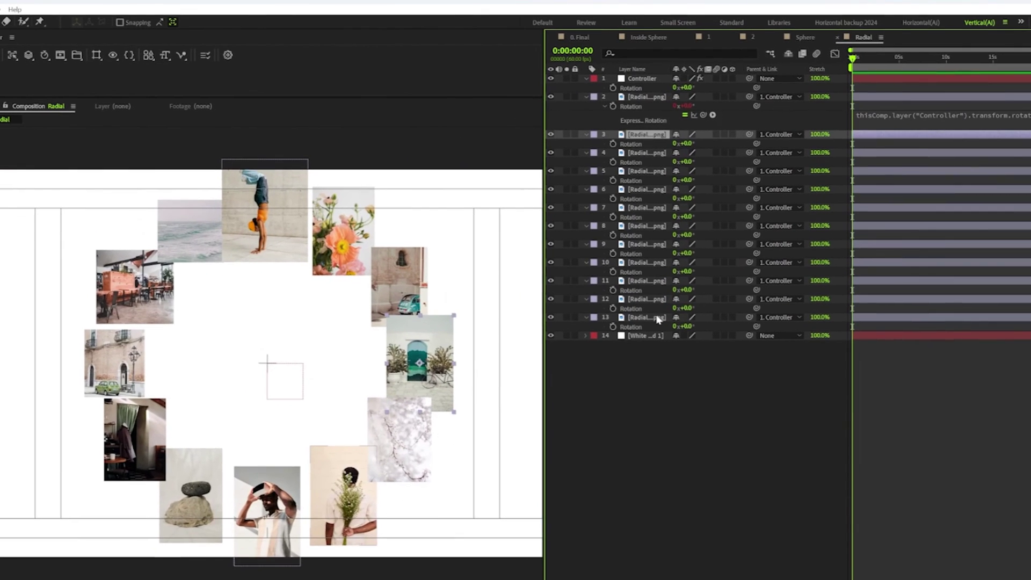
shift+click(424, 388)
key(ctrl+v)
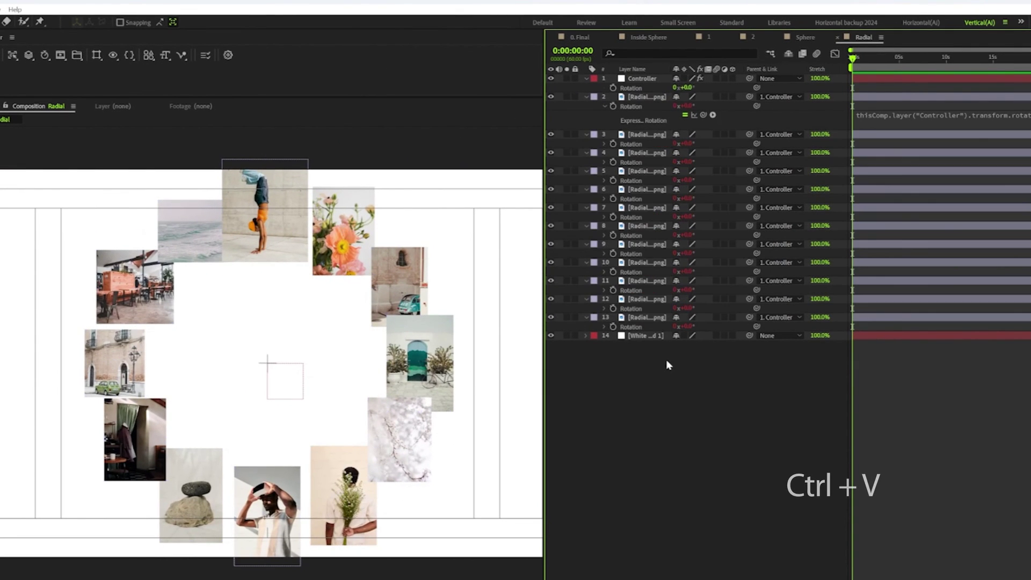
click(666, 359)
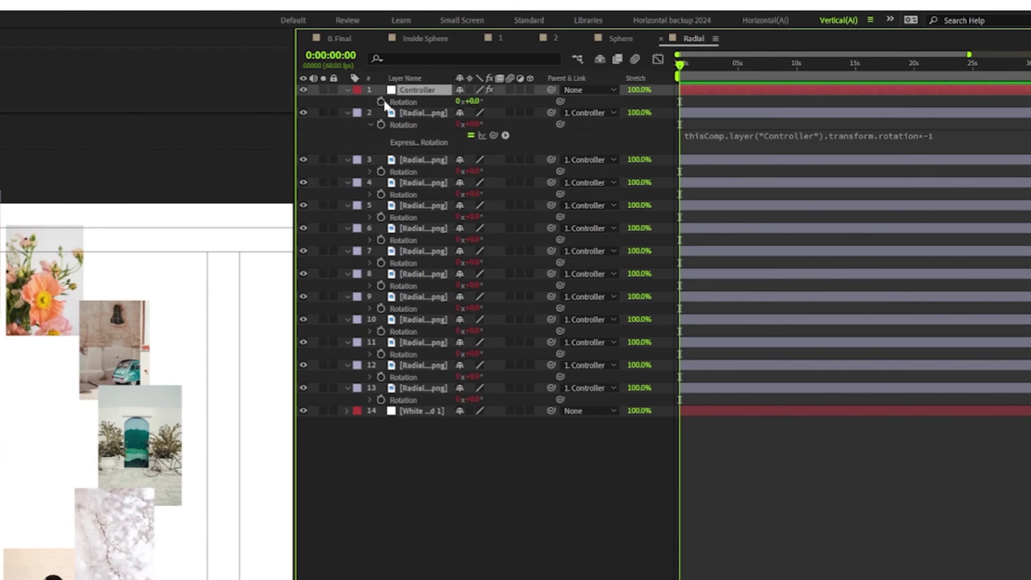
Add the expression time*50 to the Controller layer's Rotation so the ring of images spins continuously
alt+click(380, 102)
text(time)
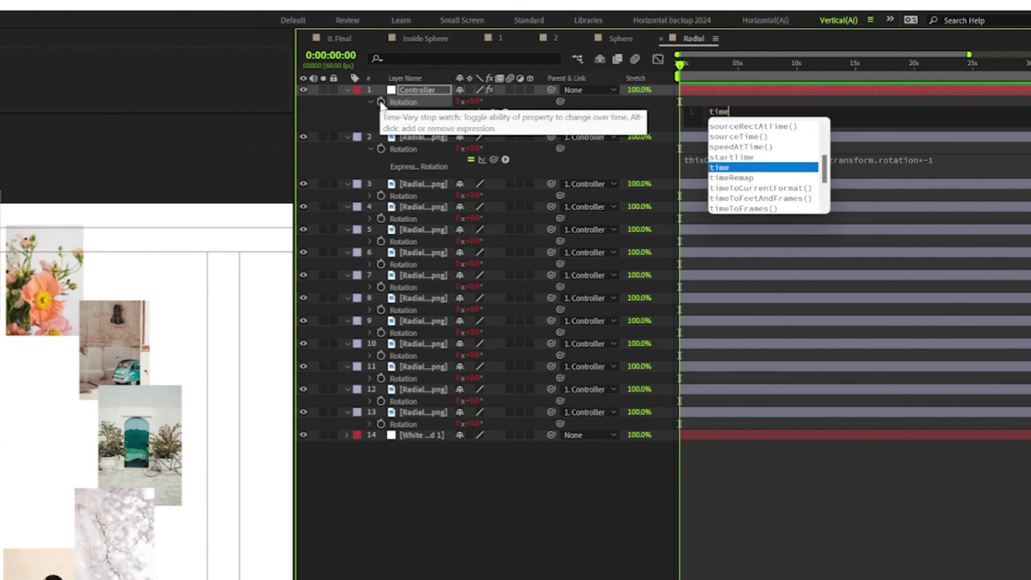
text(*)
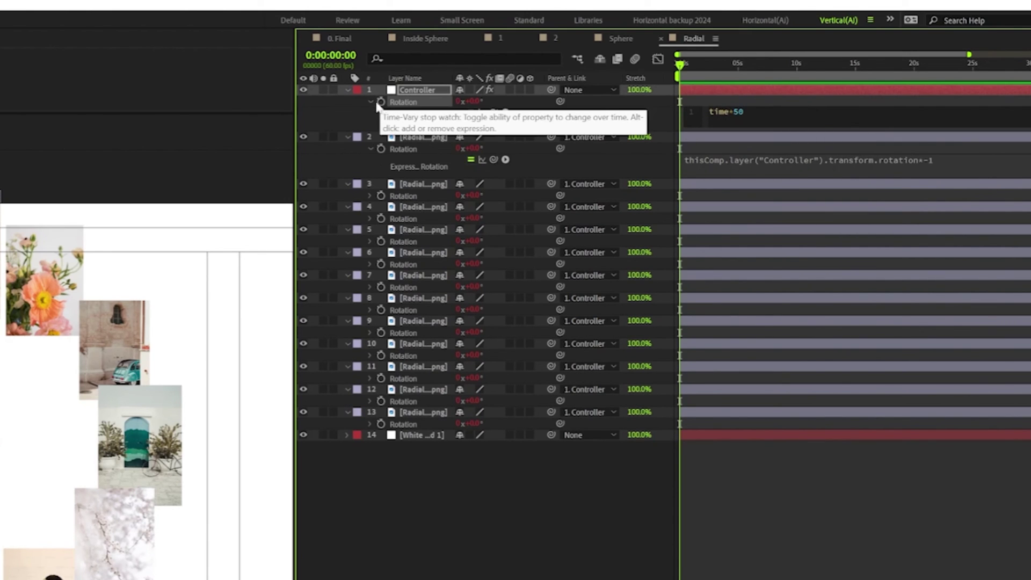
text(50)
click(448, 495)
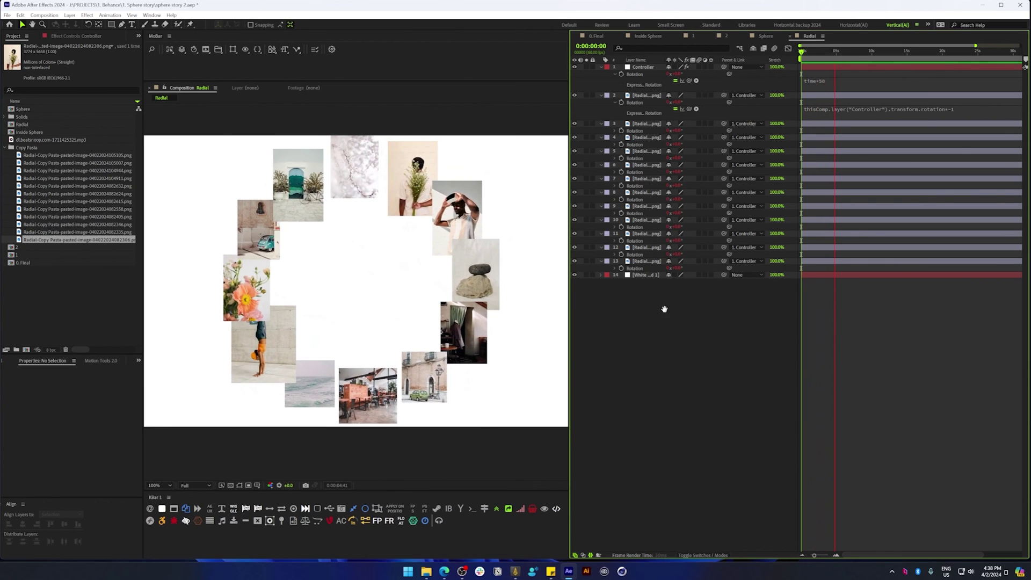
Preview the spinning ring by playing and scrubbing up to about 5 seconds, and return to the start of the composition
key(space)
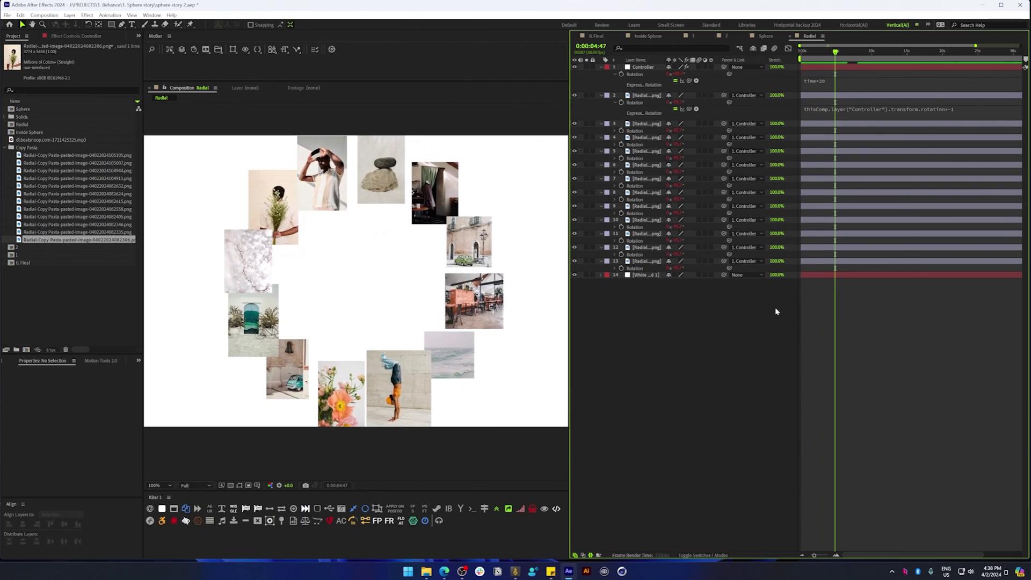
click(825, 51)
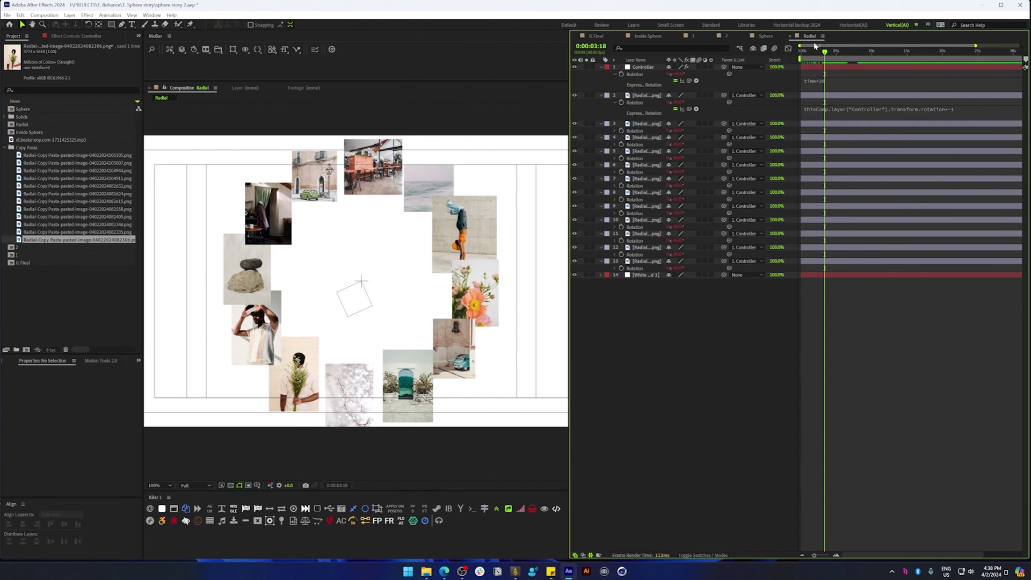
mouse_move(825, 52)
mouse_down()
mouse_move(808, 53)
mouse_move(837, 59)
mouse_up()
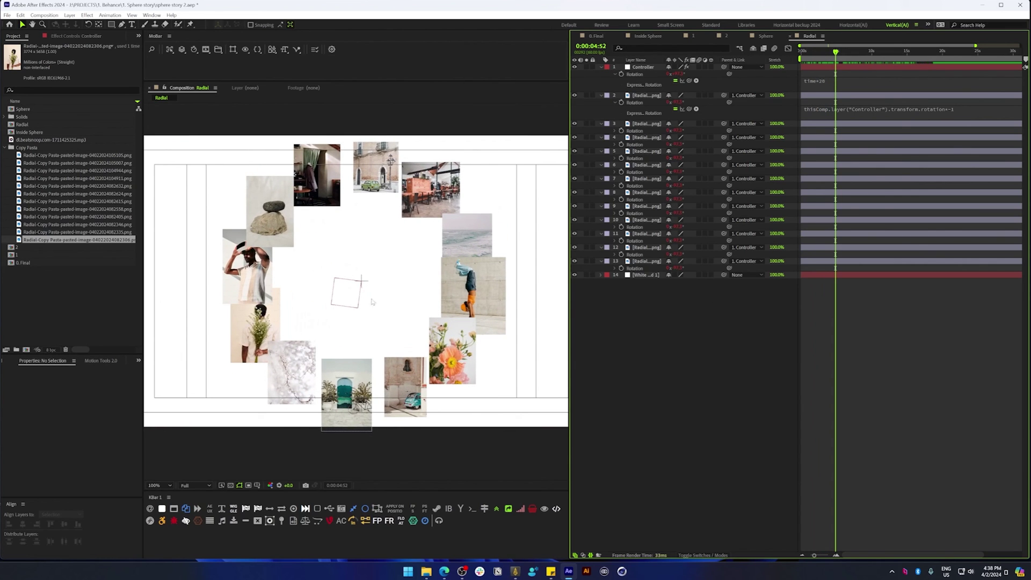
key(space)
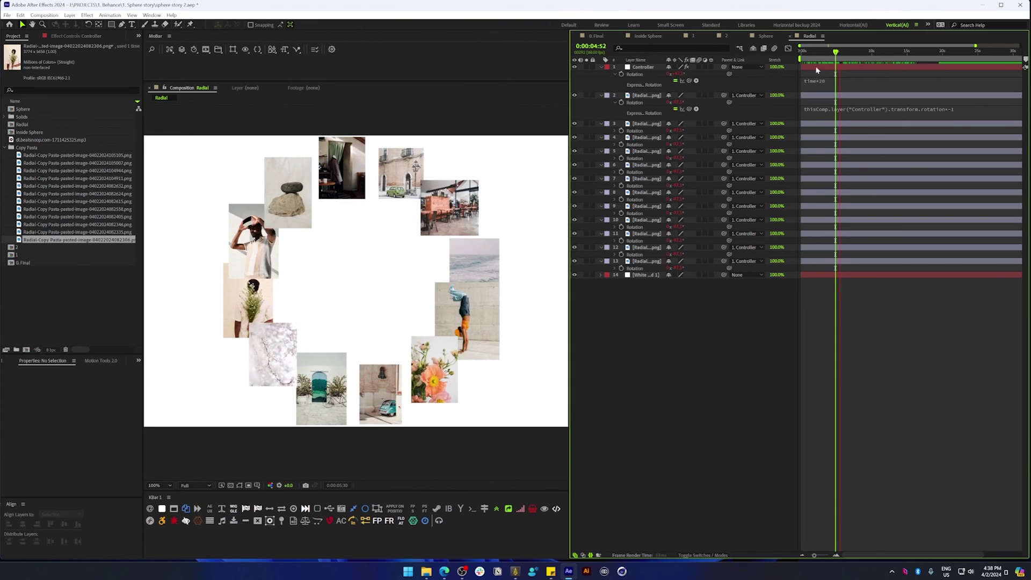
drag(837, 52, 788, 50)
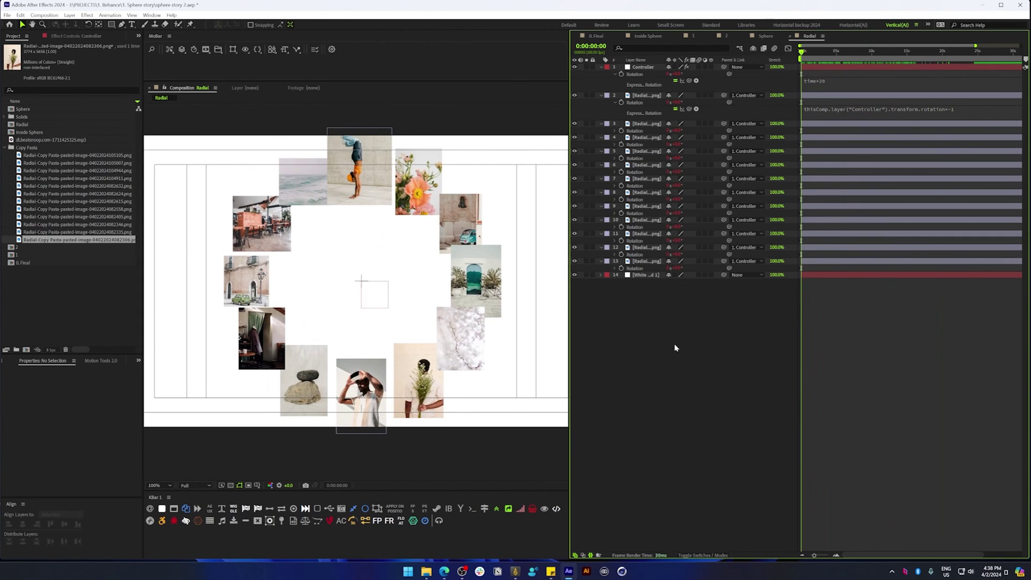
Try duplicating the image with the teal door in the ring, and undo the duplication
click(478, 286)
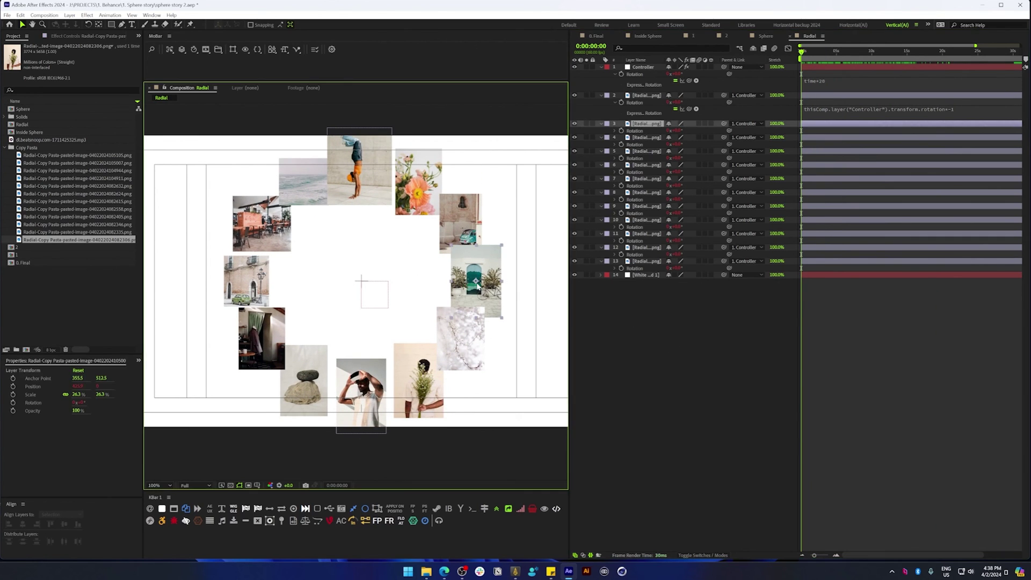
key(ctrl+d)
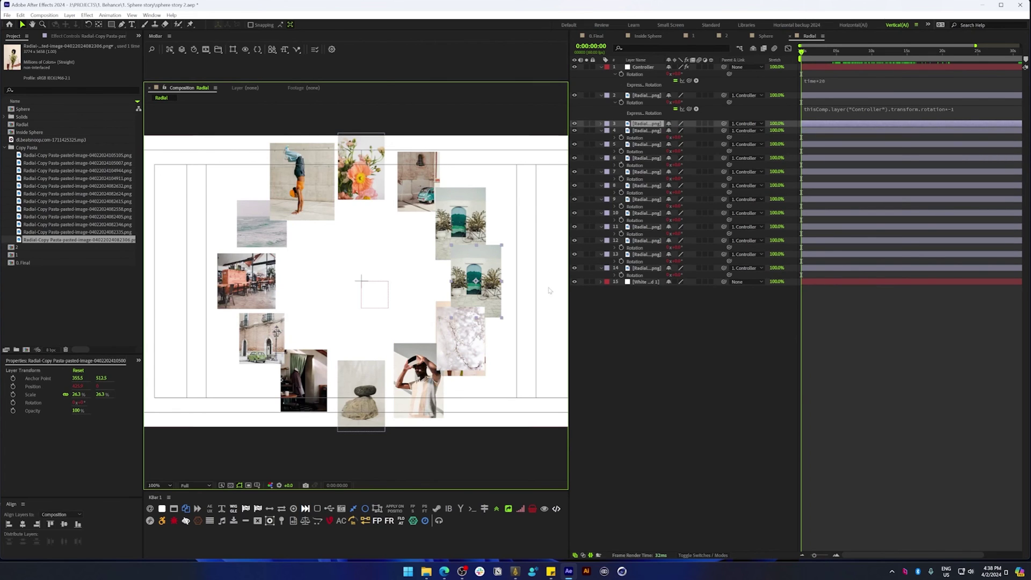
key(ctrl+z)
Show the Controller layer's effect controls with the Radius of circle and Radians sliders
click(637, 67)
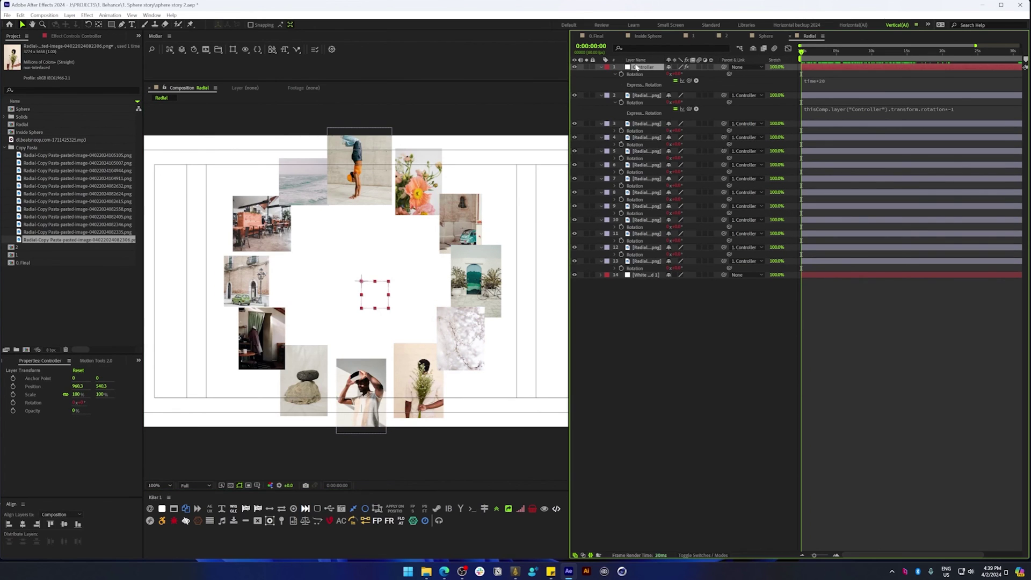
click(70, 36)
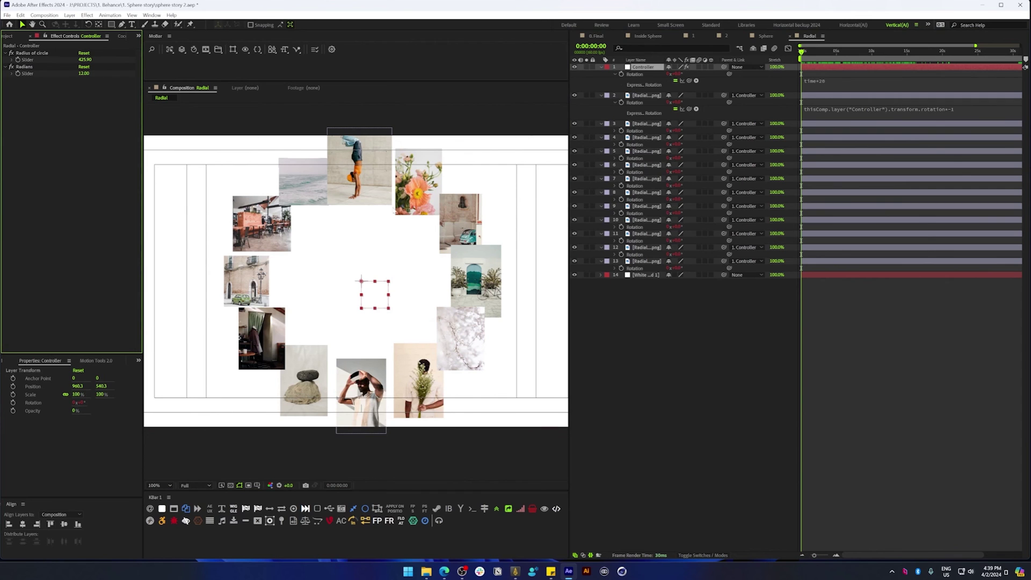